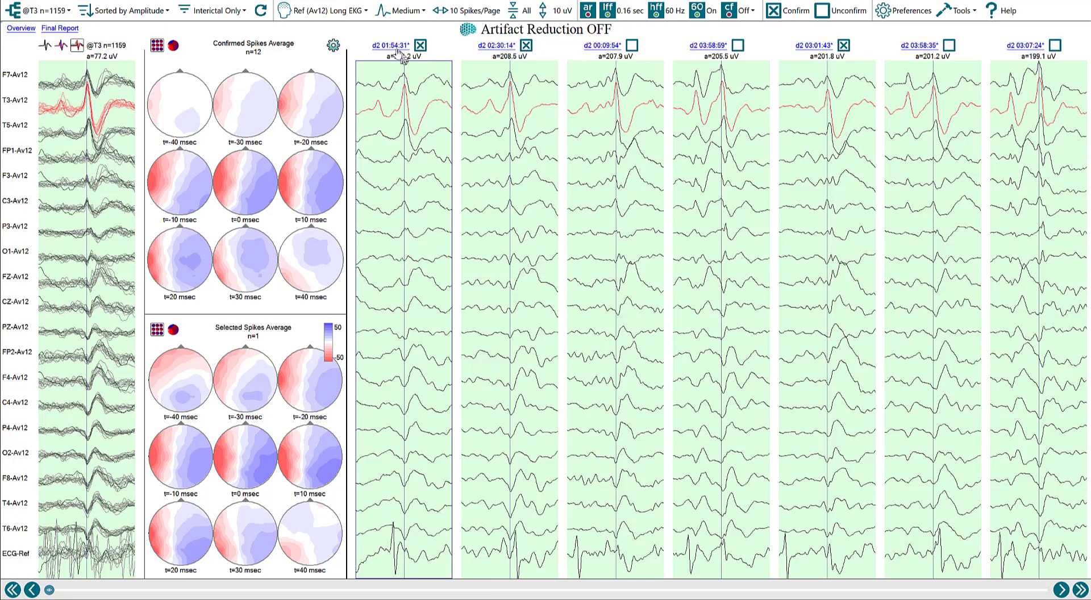
{"action": "left_click", "coordinate": [28, 30]}
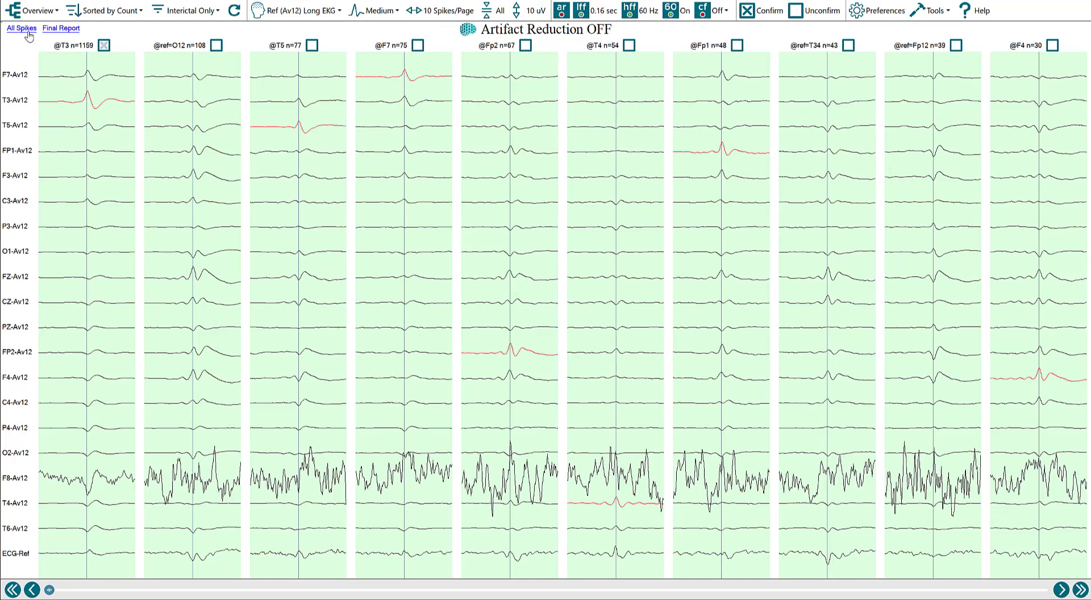
{"action": "left_click", "coordinate": [82, 125]}
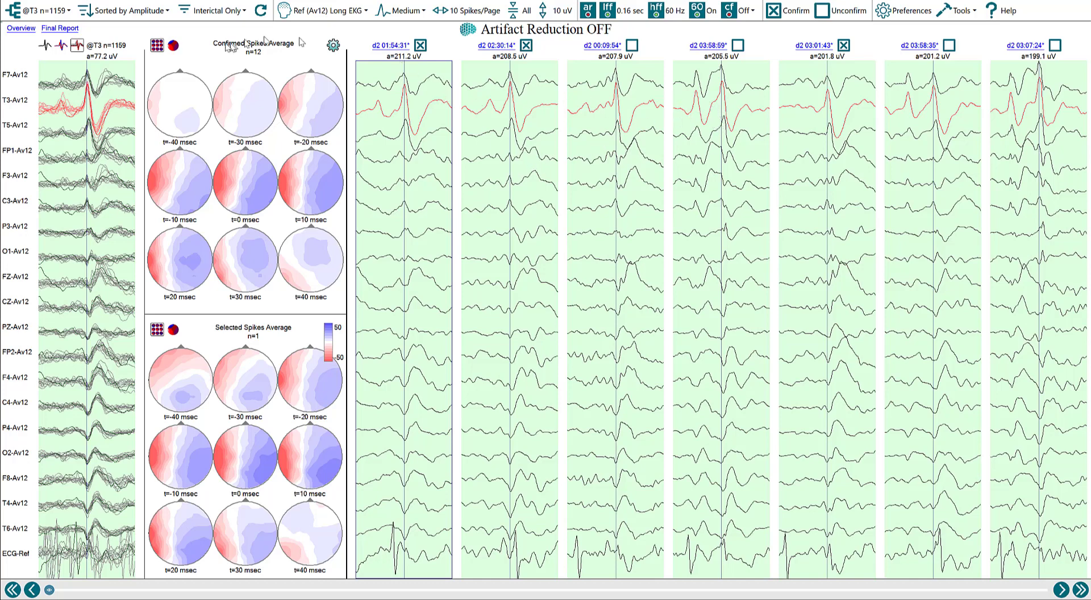
{"action": "left_click", "coordinate": [174, 46]}
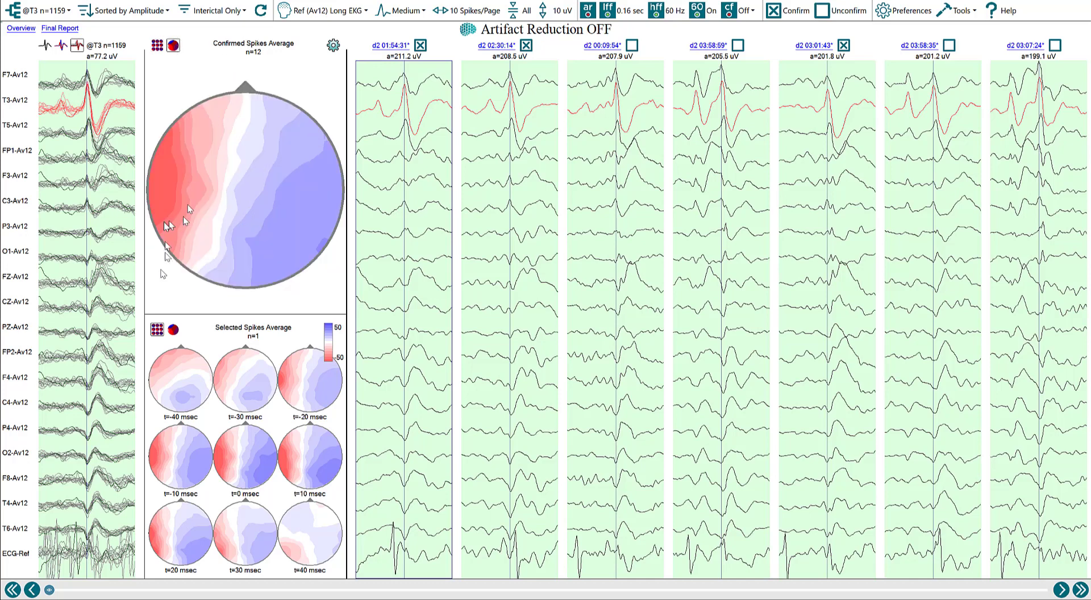
{"action": "left_click", "coordinate": [174, 330]}
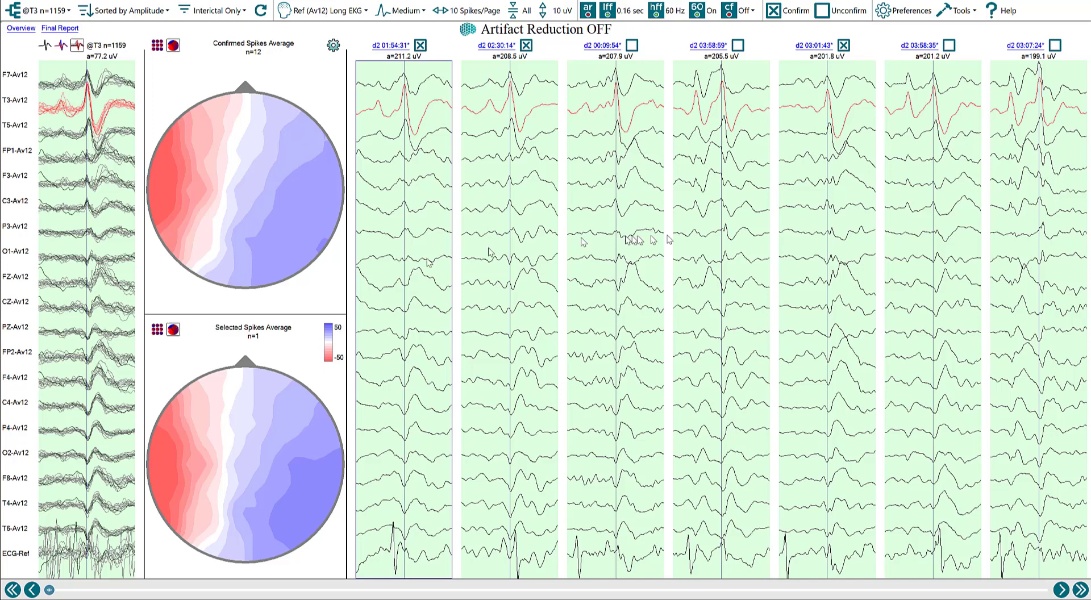
{"action": "left_click", "coordinate": [822, 11]}
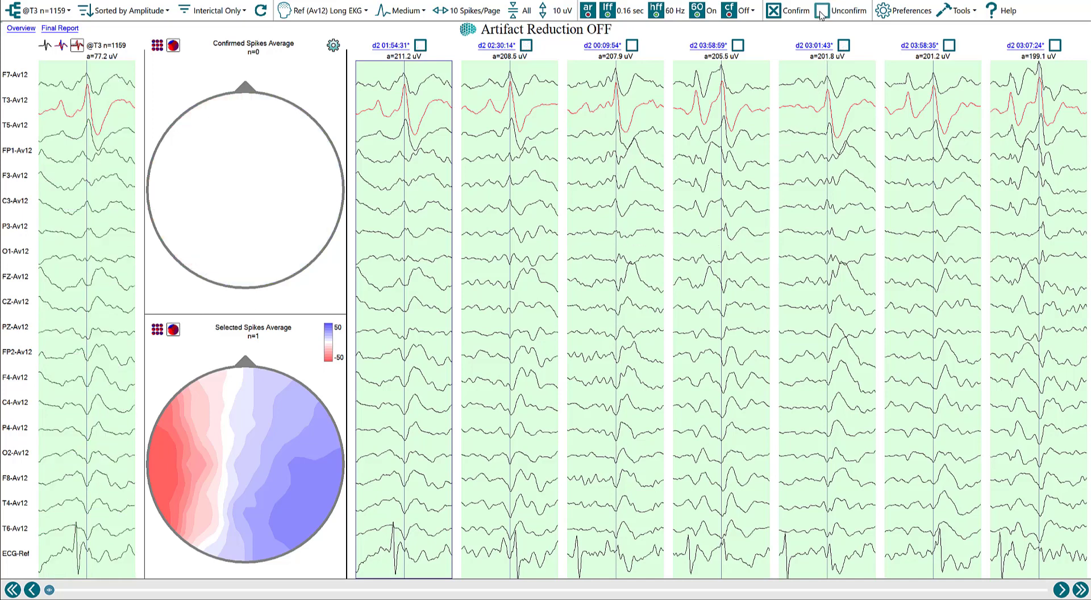
{"action": "left_click", "coordinate": [320, 13]}
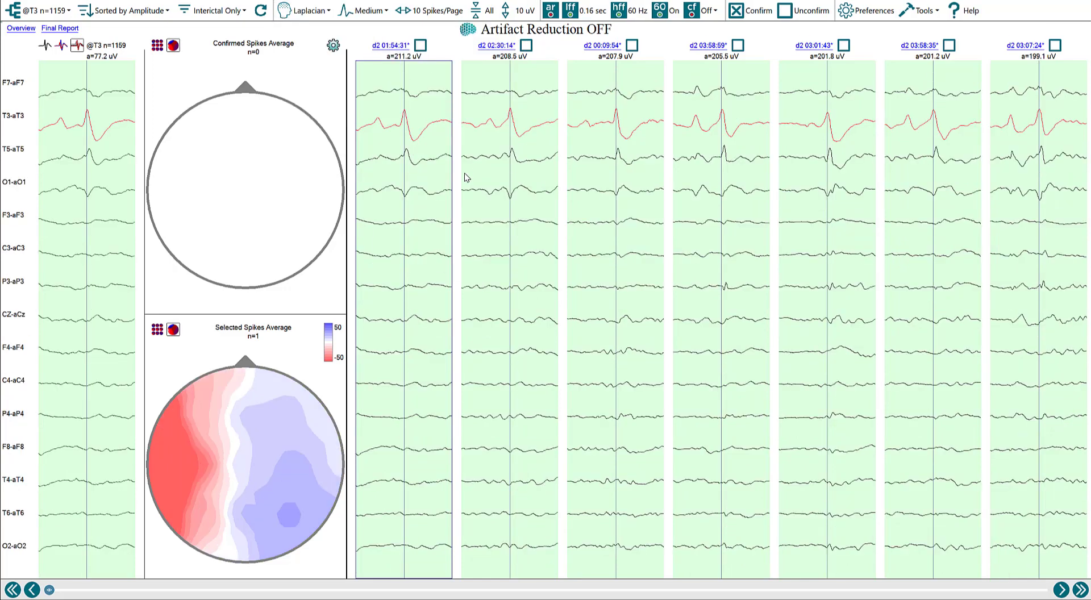
{"action": "left_click", "coordinate": [130, 11]}
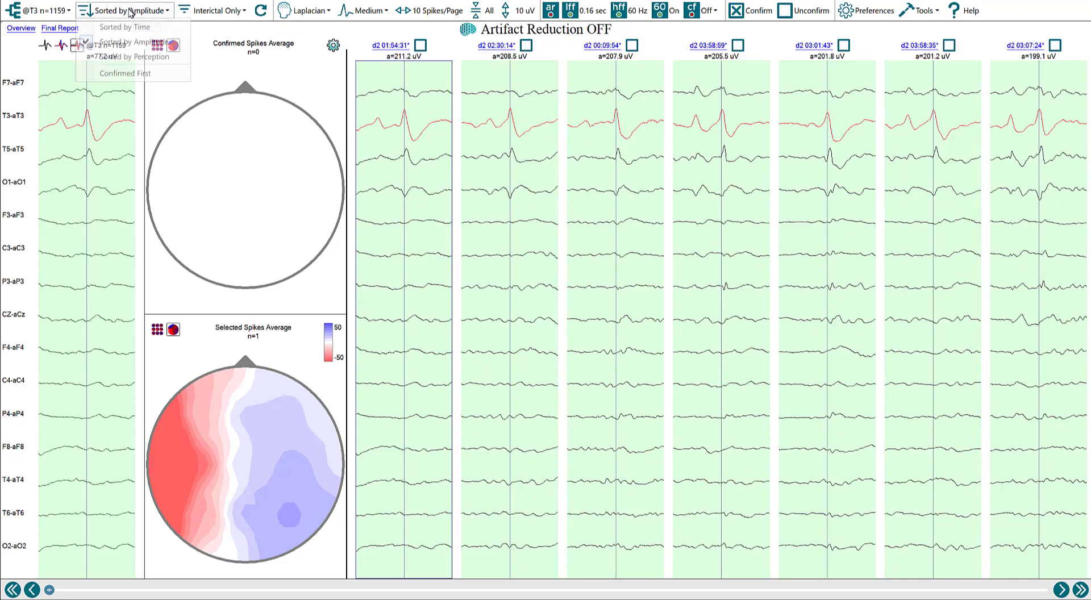
{"action": "left_click", "coordinate": [122, 27]}
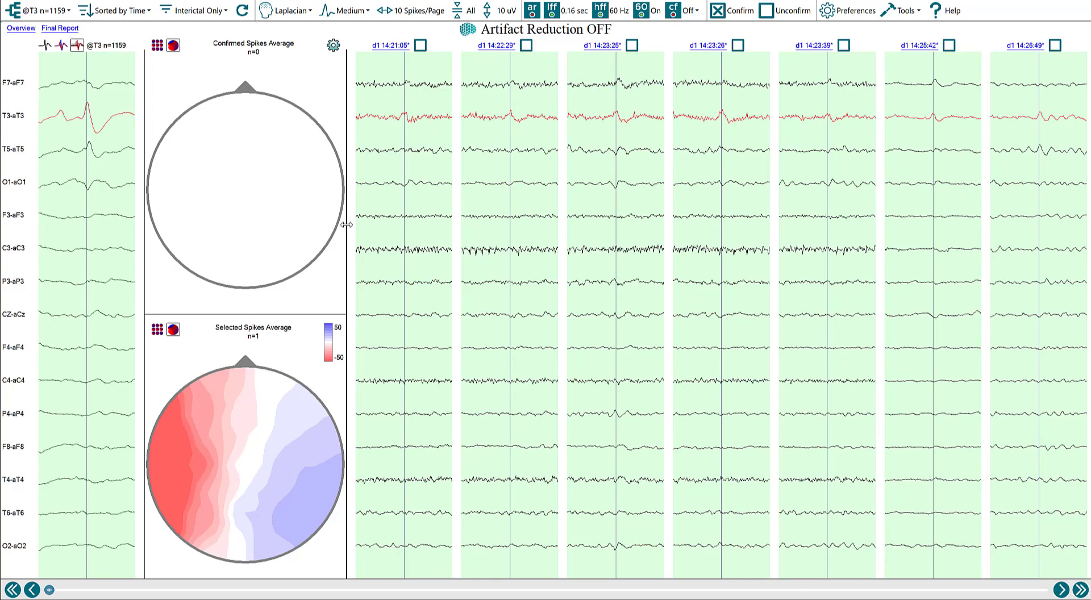
{"action": "left_click_drag", "start_coordinate": [347, 222], "coordinate": [259, 233]}
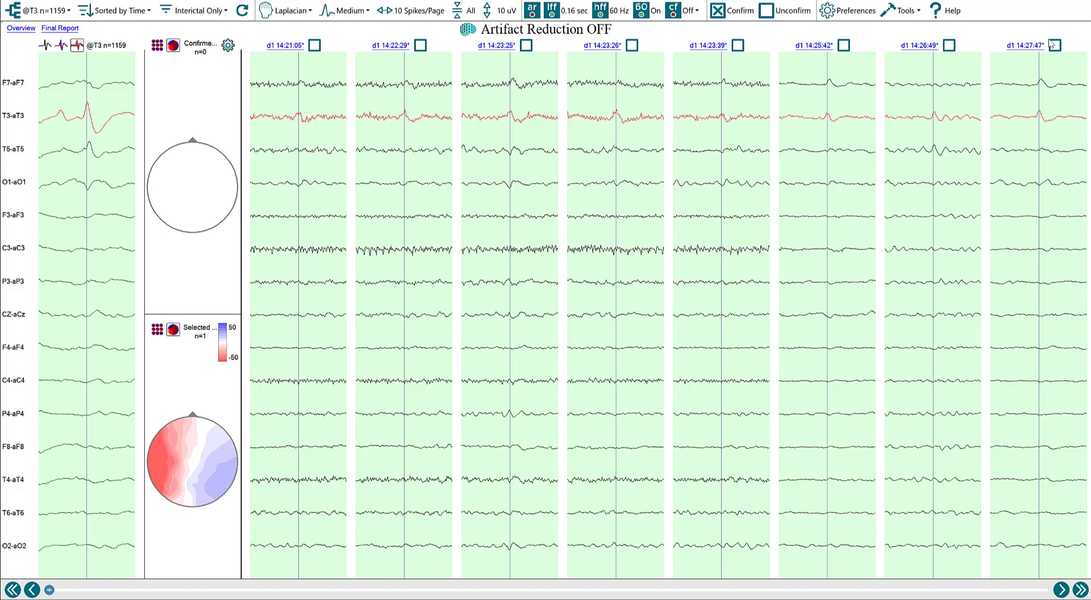
Return to the split-screen view and examine the EEG at several times before the seizure, using the left-hemisphere rhythmicity spectrogram and spike detection trend.
{"action": "left_click", "coordinate": [1080, 1]}
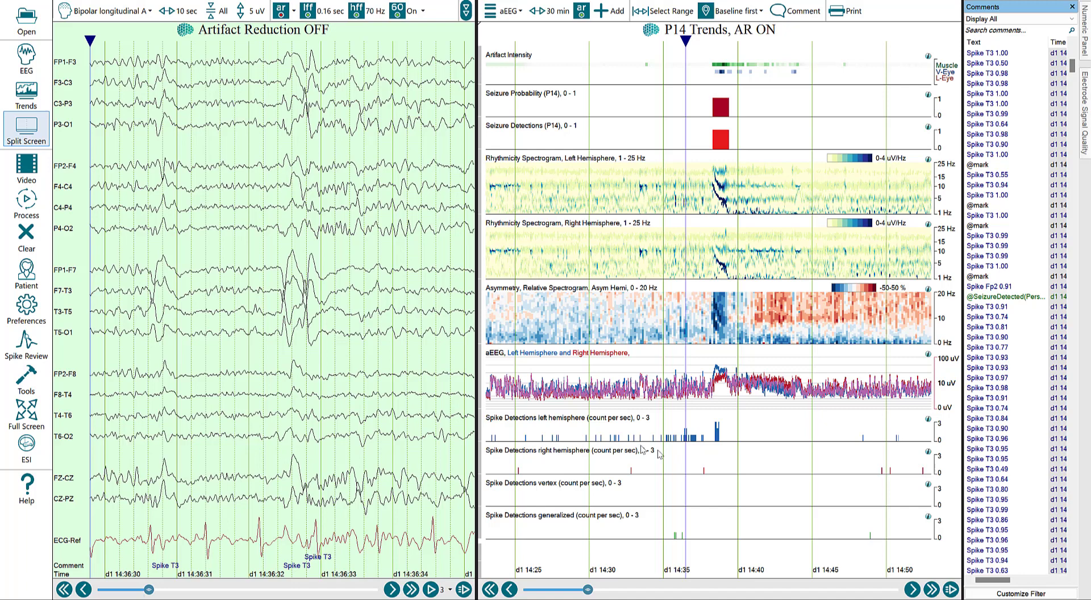
{"action": "left_click", "coordinate": [495, 191]}
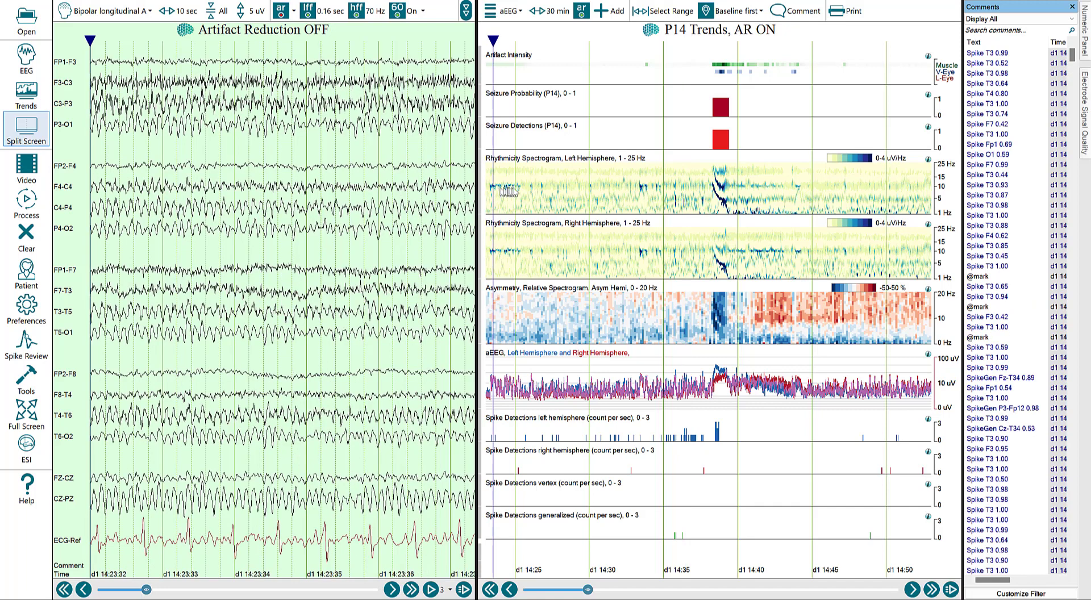
{"action": "left_click", "coordinate": [555, 191]}
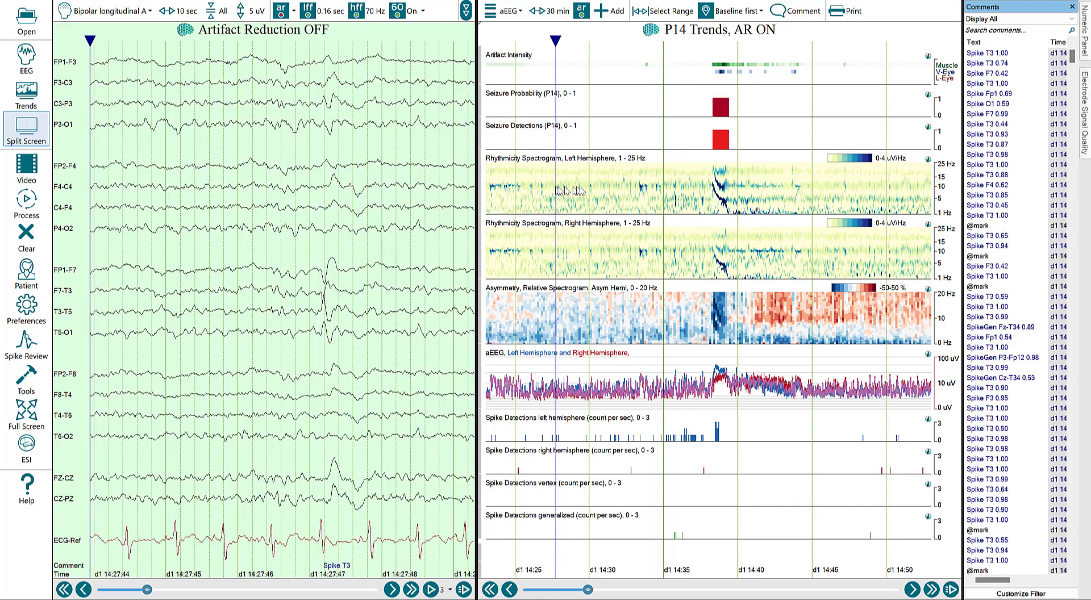
{"action": "left_click", "coordinate": [592, 189]}
{"action": "left_click", "coordinate": [617, 190]}
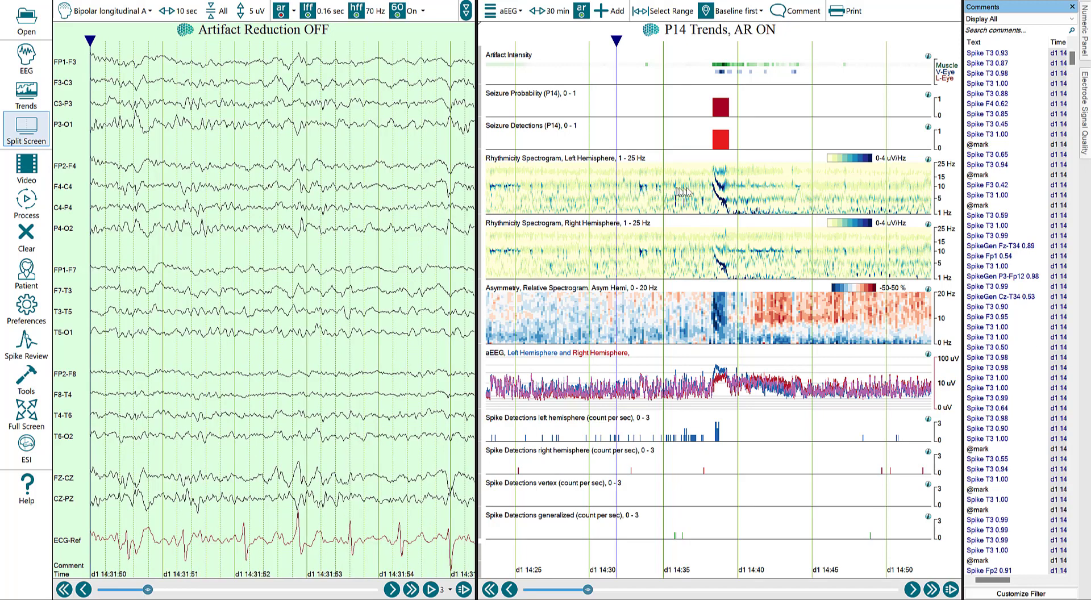
{"action": "left_click", "coordinate": [686, 437]}
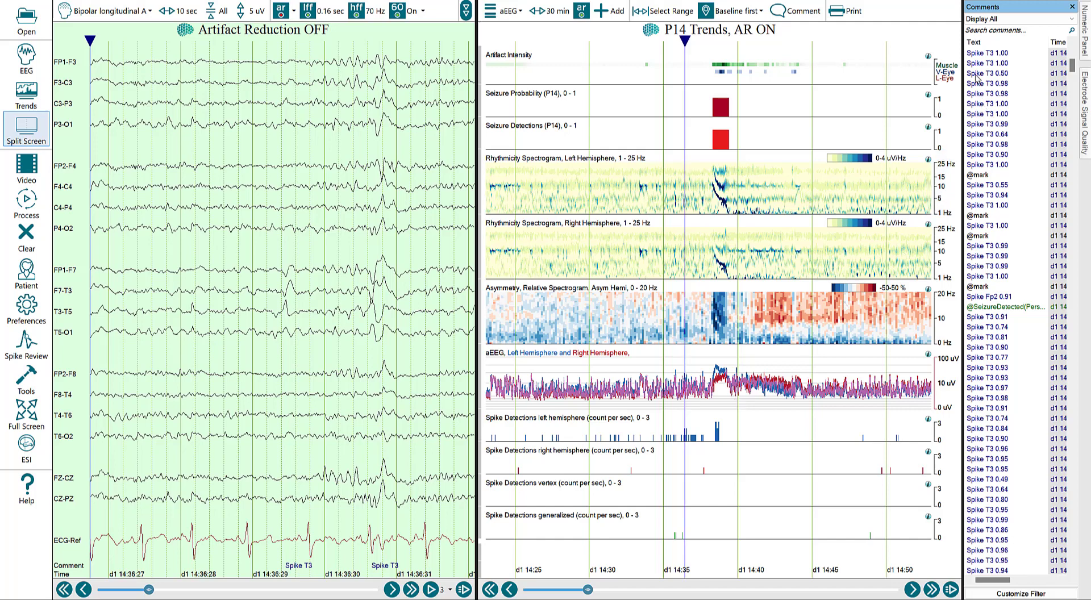
Filter the comments list to Spike Detections and sort it by perception, highest values first.
{"action": "left_click", "coordinate": [1009, 24]}
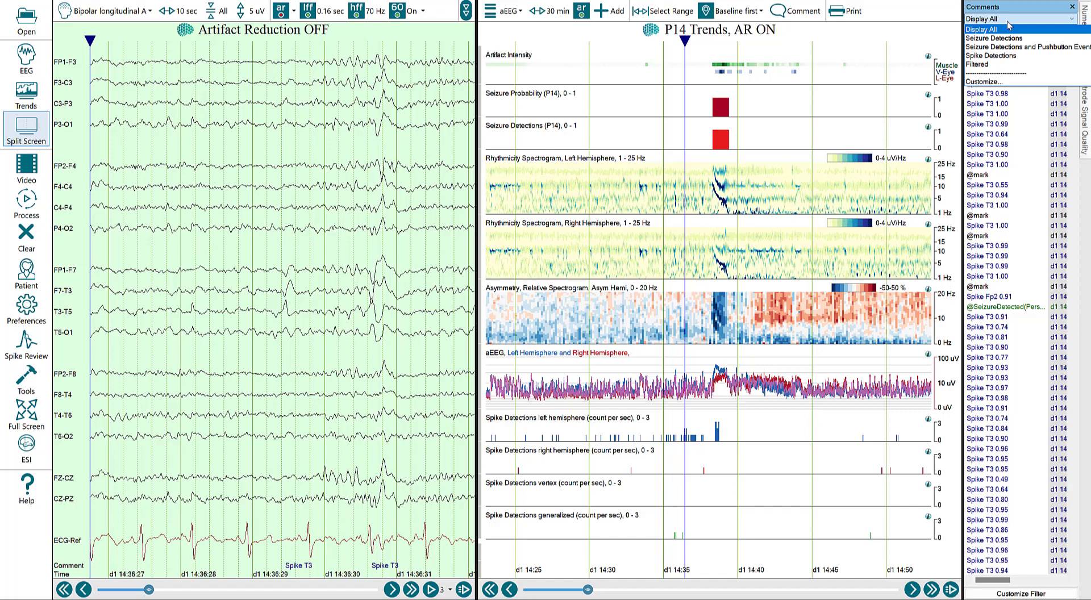
{"action": "left_click", "coordinate": [1003, 55]}
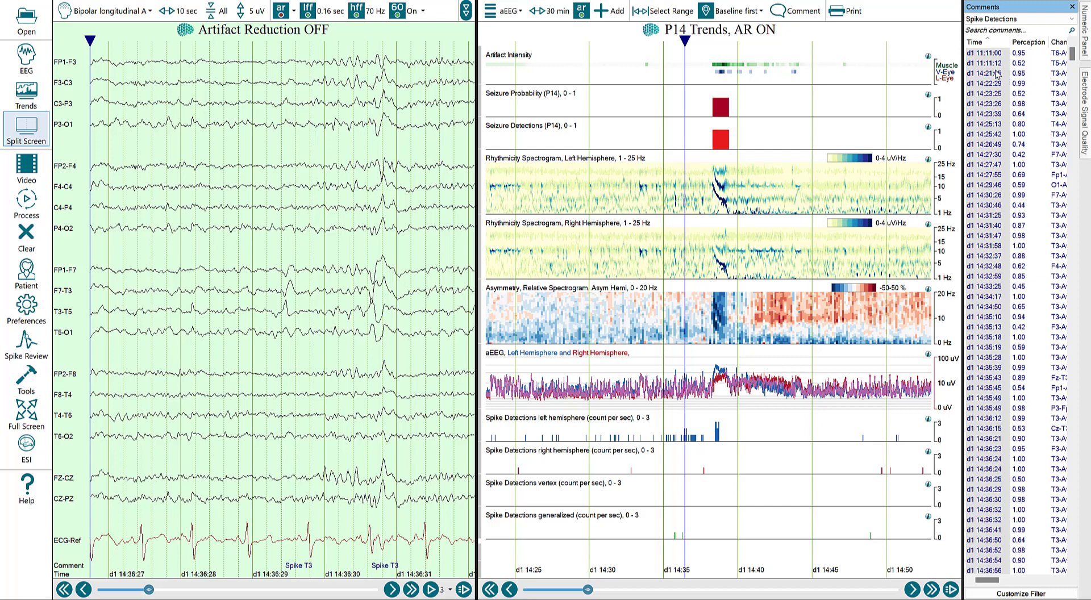
{"action": "left_click", "coordinate": [1032, 42]}
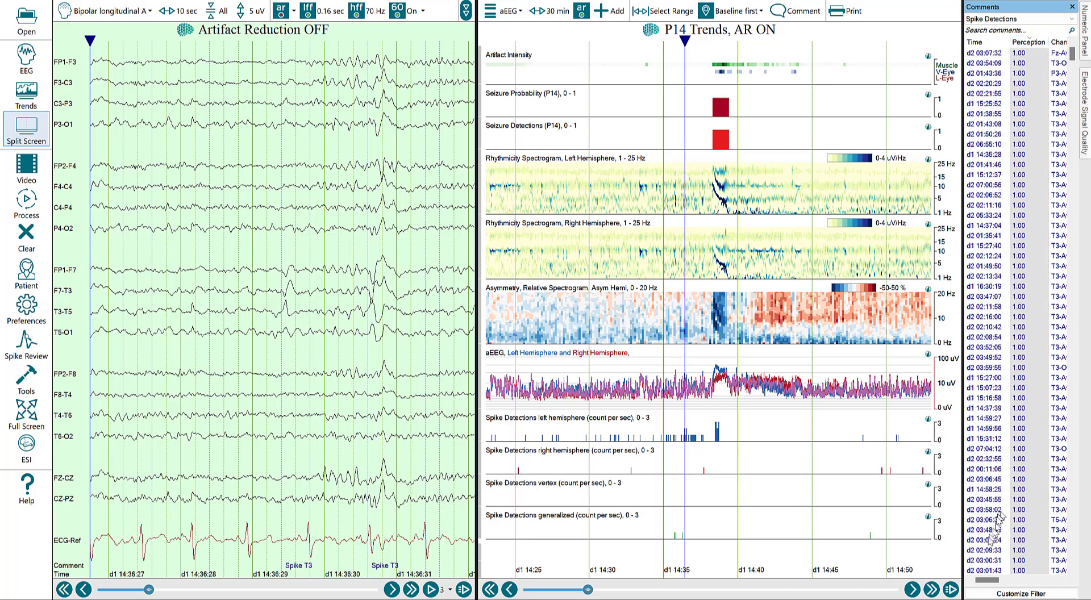
{"action": "mouse_move", "coordinate": [988, 580]}
{"action": "left_mouse_down"}
{"action": "mouse_move", "coordinate": [1016, 580]}
{"action": "mouse_move", "coordinate": [968, 585]}
{"action": "left_mouse_up"}
Open Spike Review and view the overview with the All time filter before restoring Interictal Only.
{"action": "left_click", "coordinate": [22, 348]}
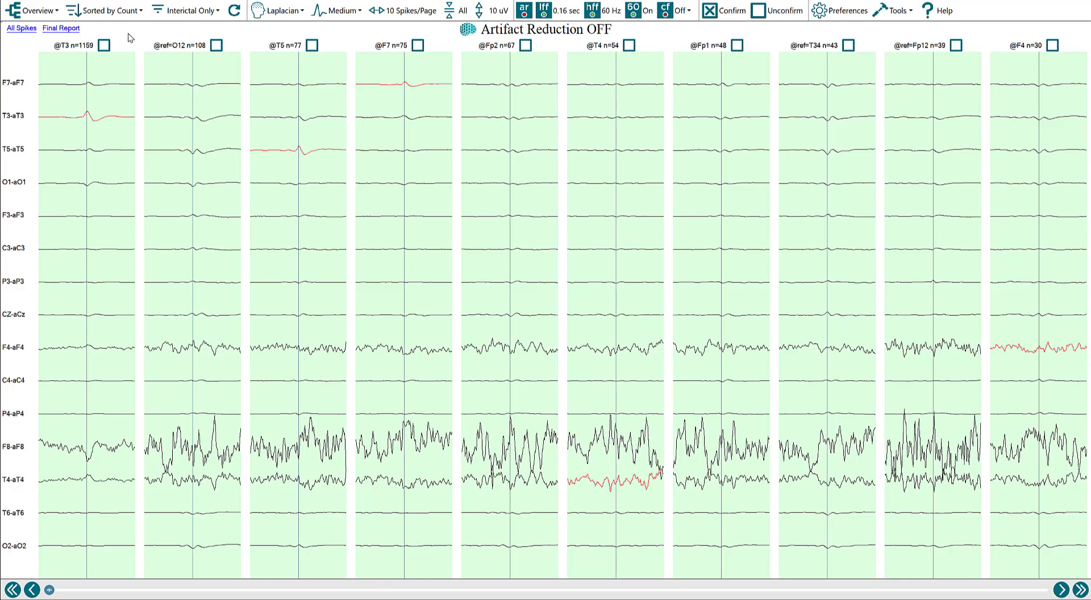
{"action": "left_click", "coordinate": [195, 14]}
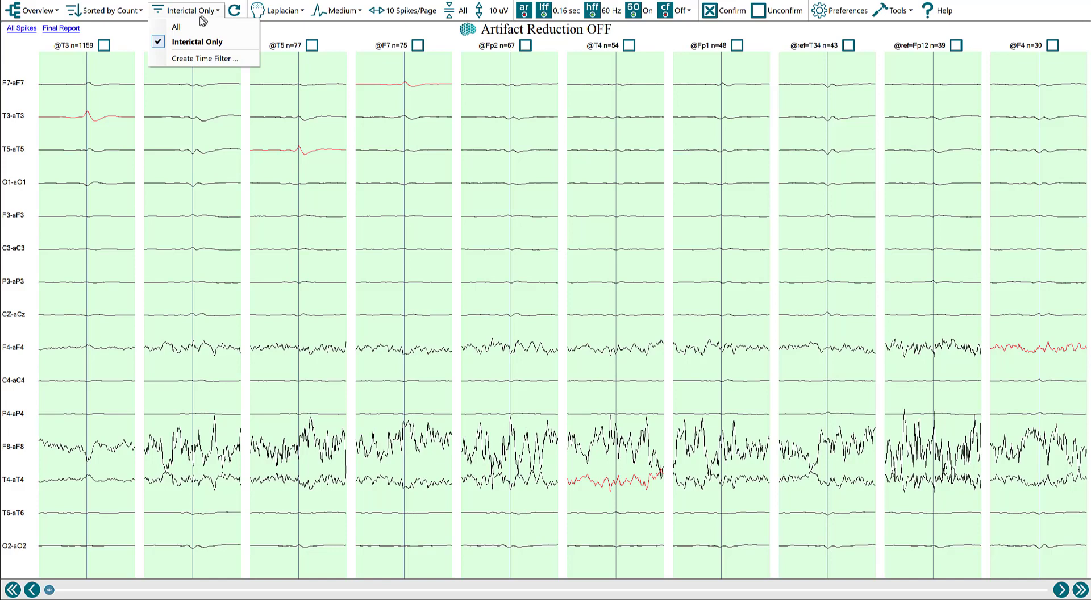
{"action": "left_click", "coordinate": [196, 27]}
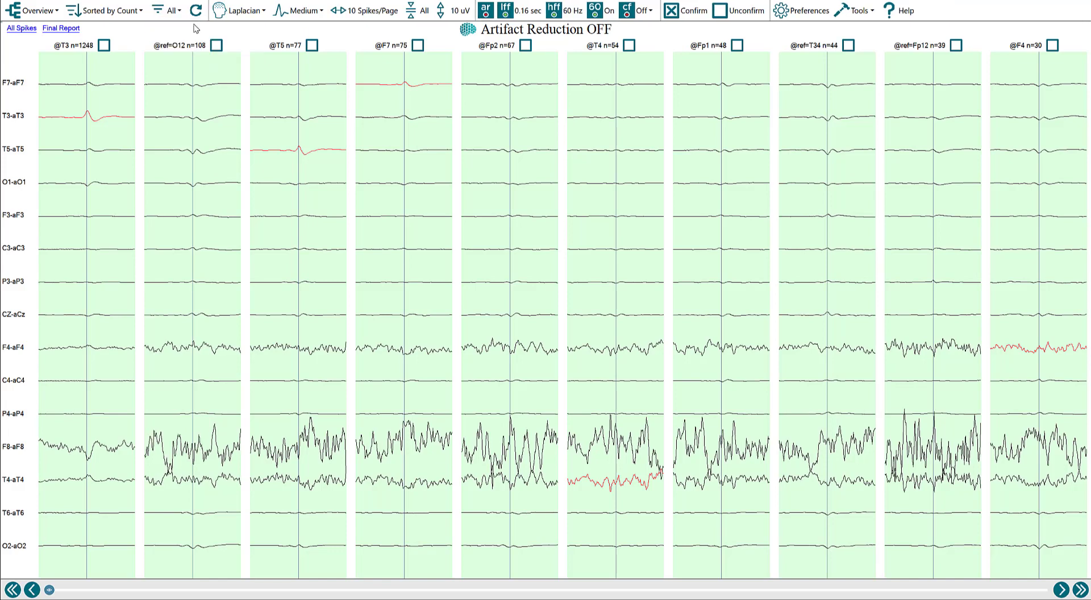
{"action": "left_click", "coordinate": [171, 11]}
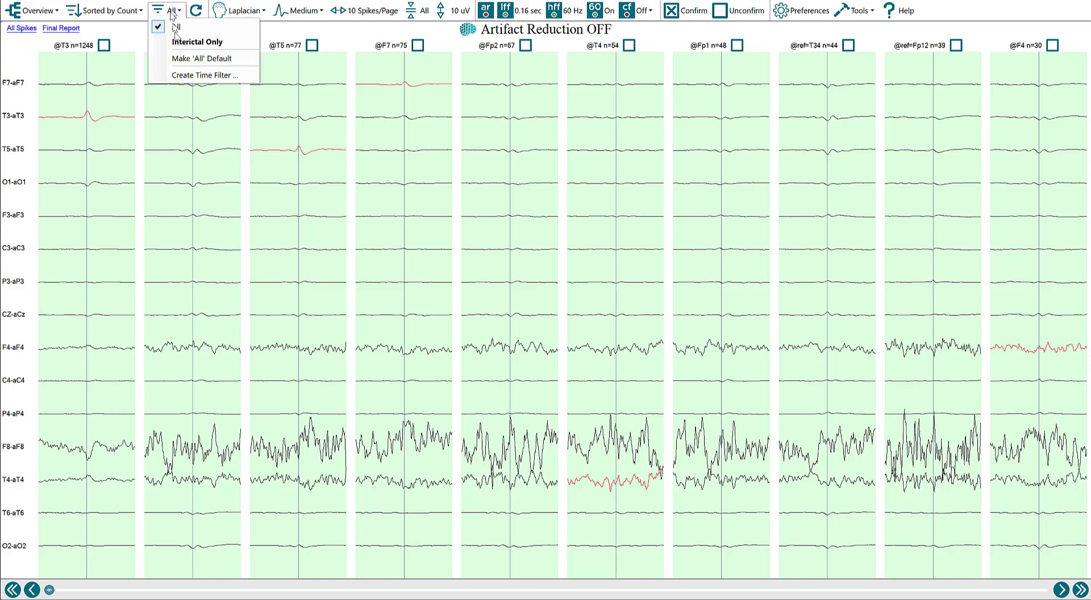
{"action": "left_click", "coordinate": [176, 41]}
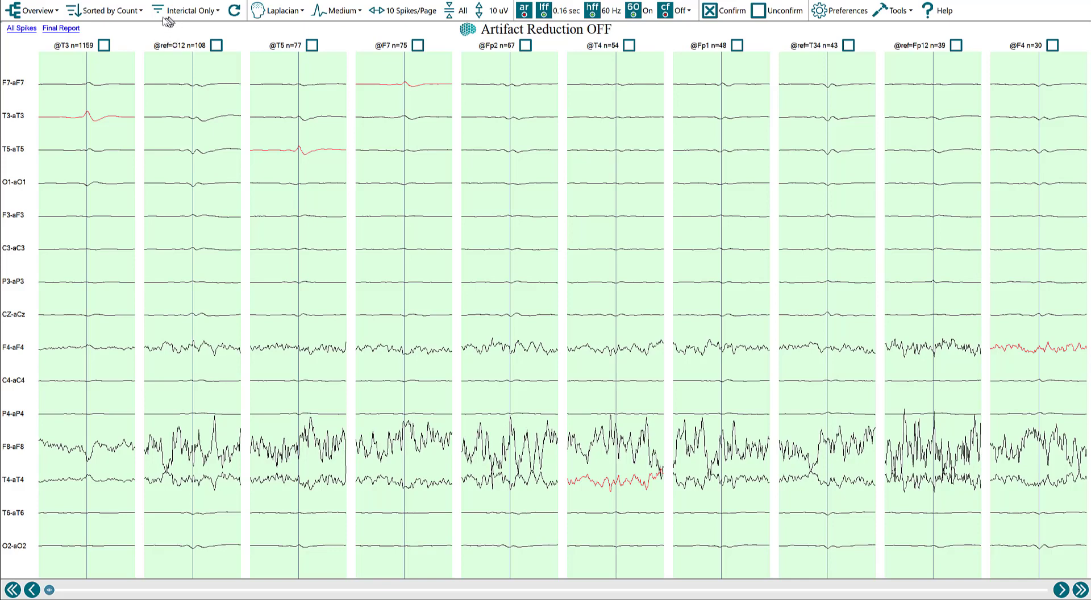
{"action": "left_click", "coordinate": [135, 16]}
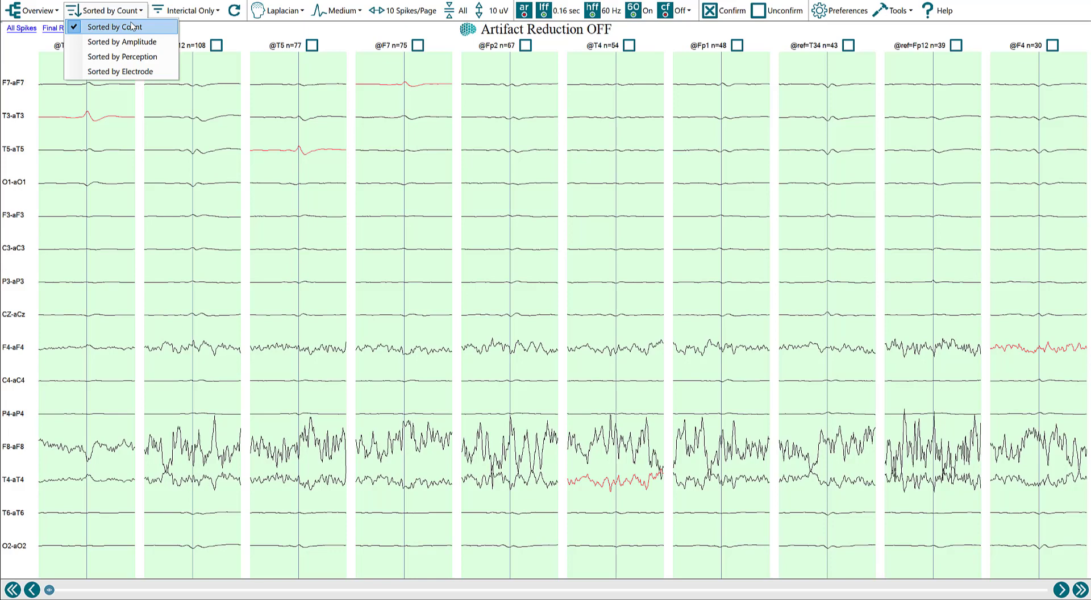
{"action": "left_click", "coordinate": [94, 128]}
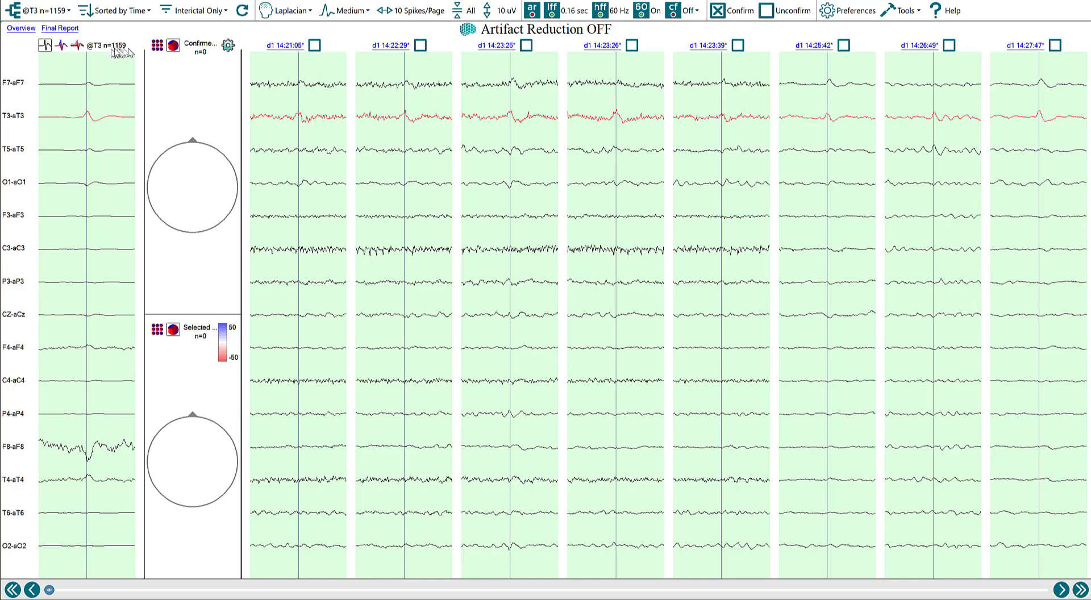
{"action": "left_click", "coordinate": [11, 28]}
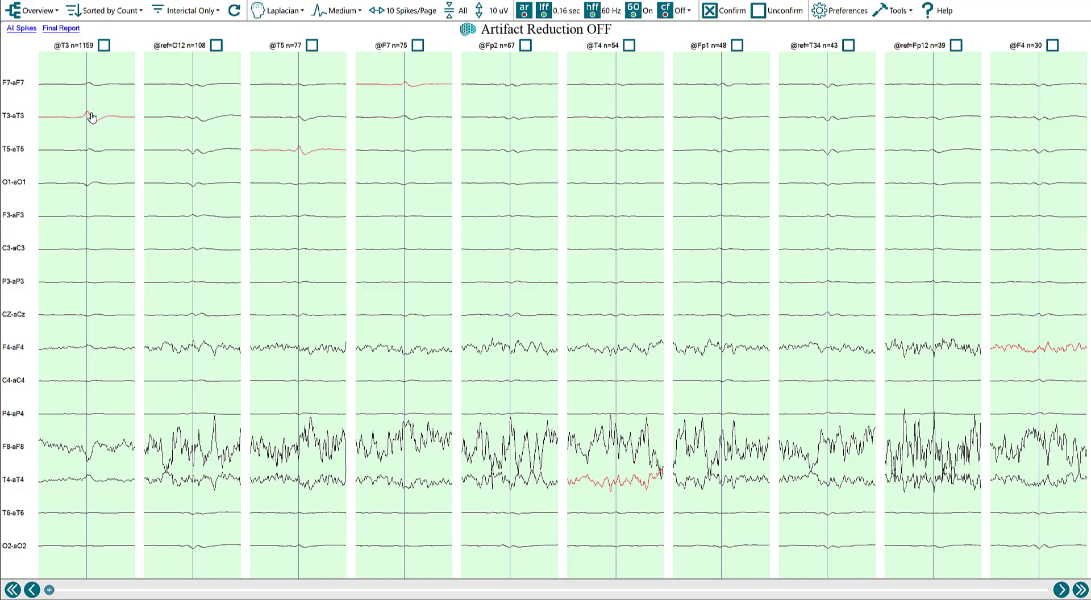
{"action": "left_click", "coordinate": [92, 116]}
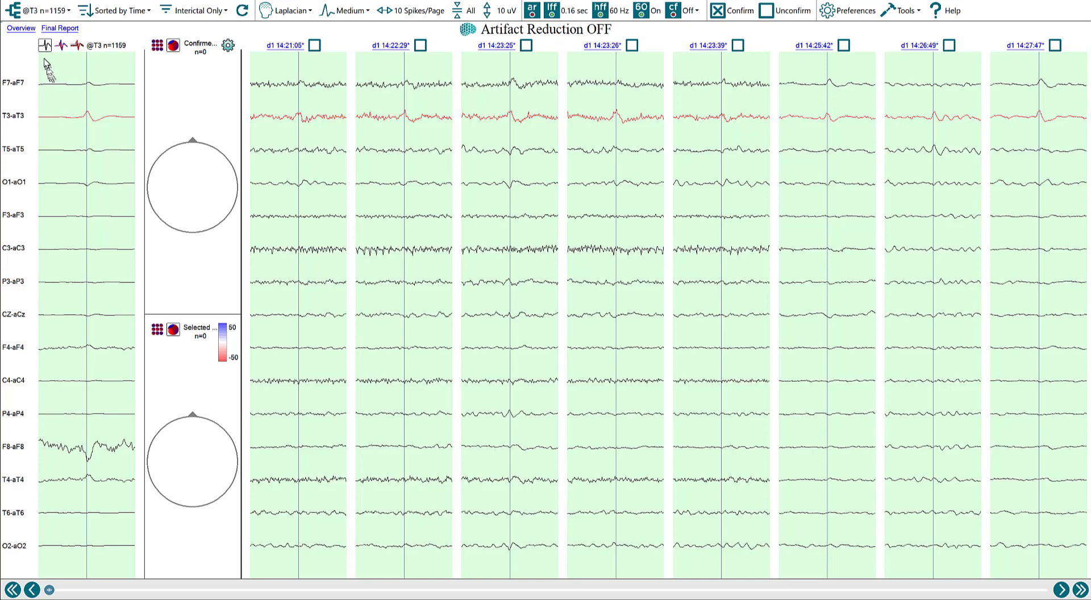
{"action": "left_click", "coordinate": [295, 17]}
{"action": "mouse_move", "coordinate": [296, 30]}
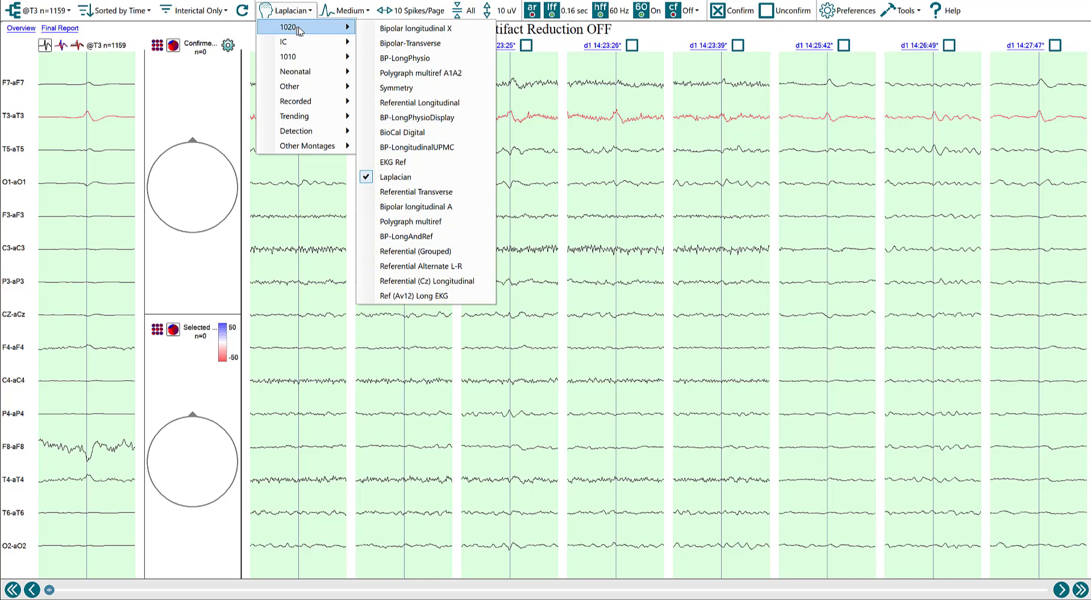
{"action": "mouse_move", "coordinate": [298, 117]}
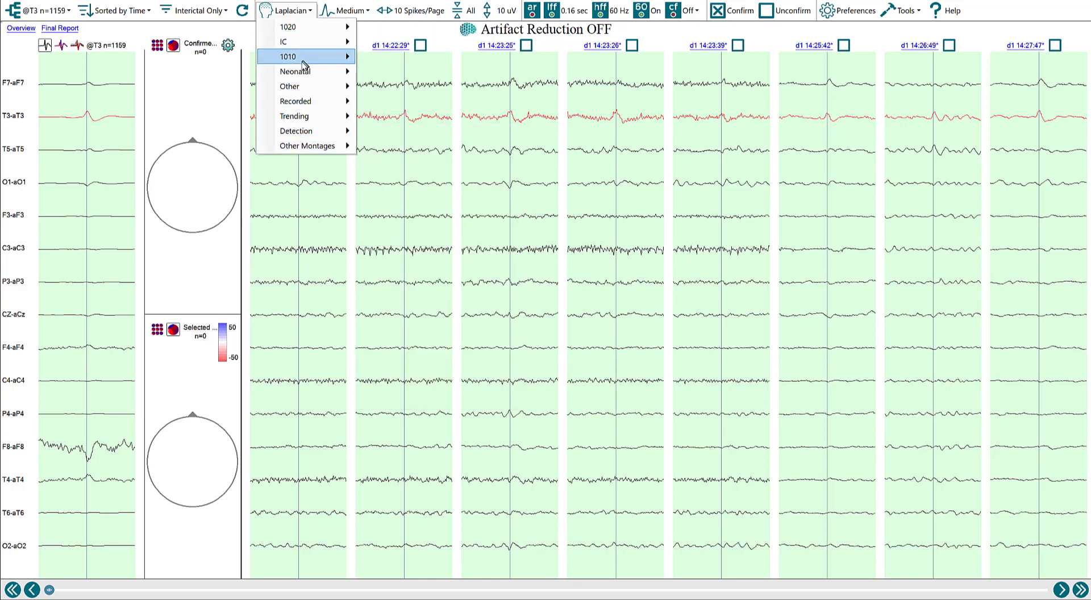
{"action": "mouse_move", "coordinate": [303, 65]}
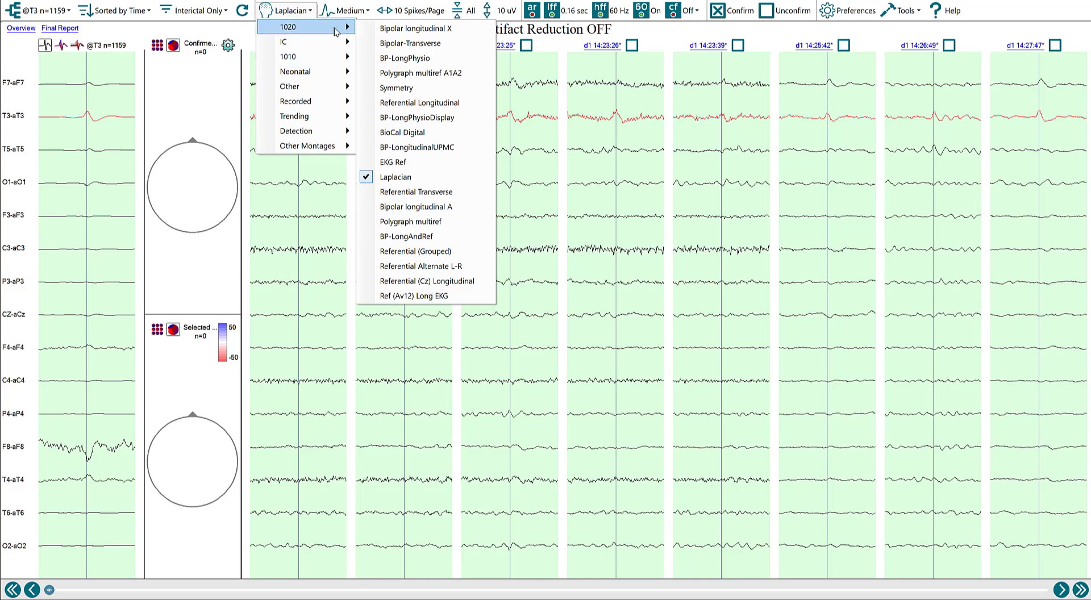
{"action": "left_click", "coordinate": [409, 297]}
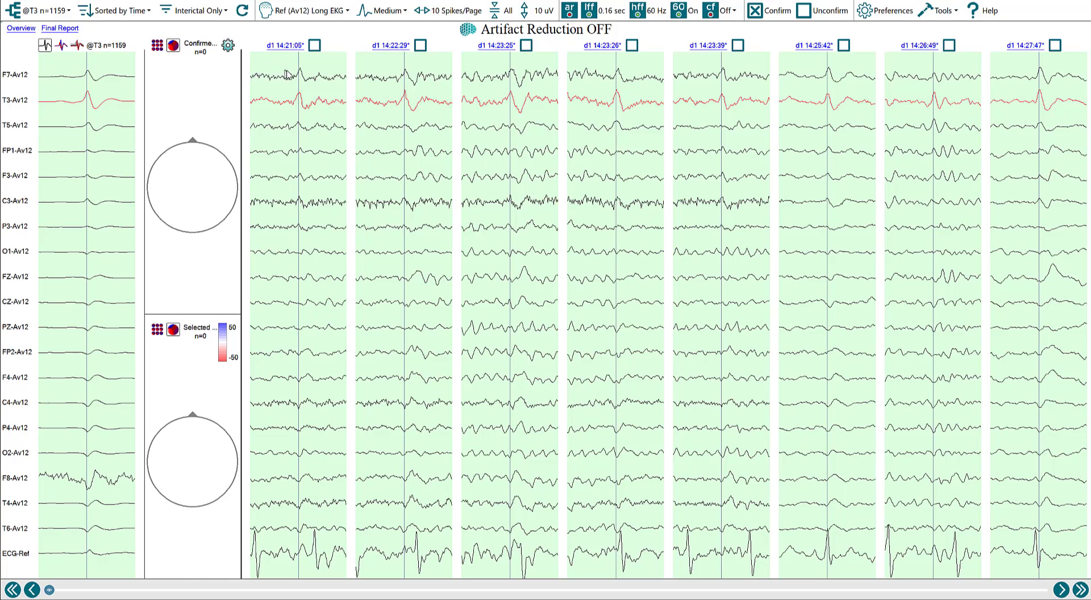
{"action": "left_click", "coordinate": [144, 12]}
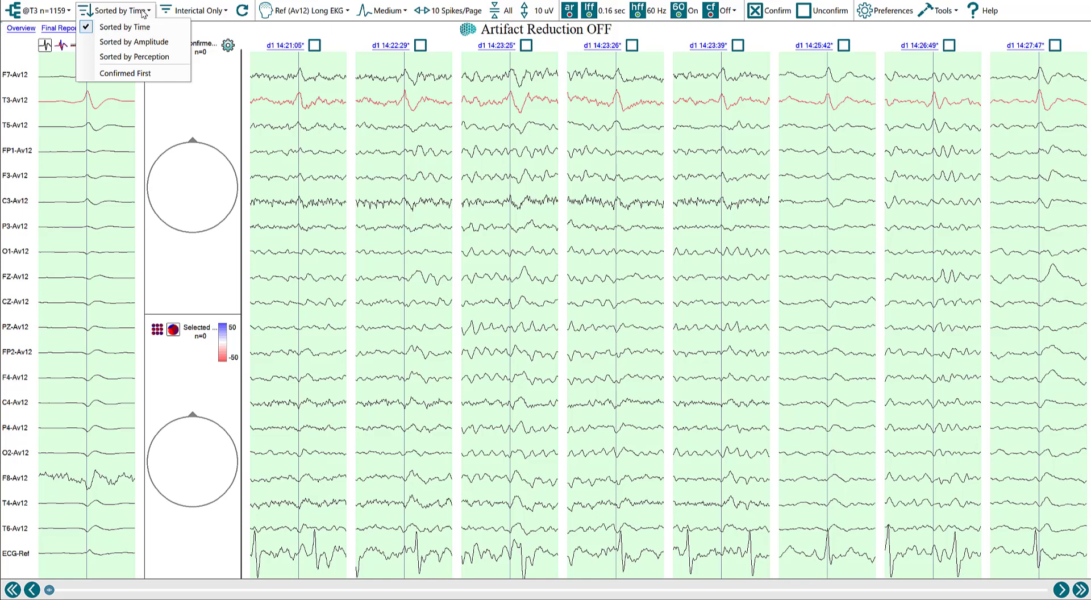
{"action": "left_click", "coordinate": [153, 48]}
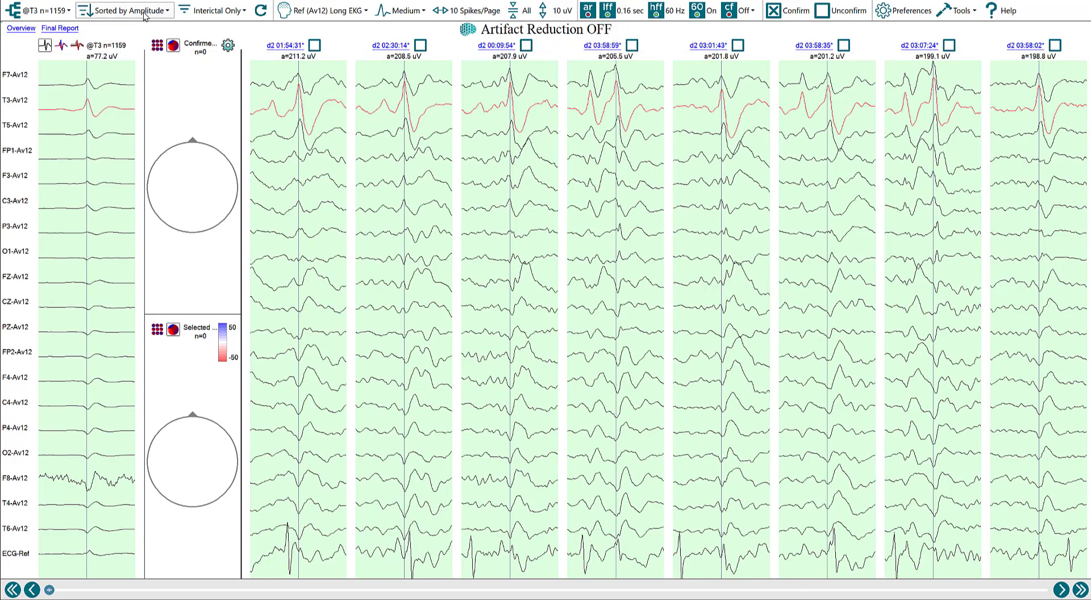
{"action": "left_click", "coordinate": [124, 11]}
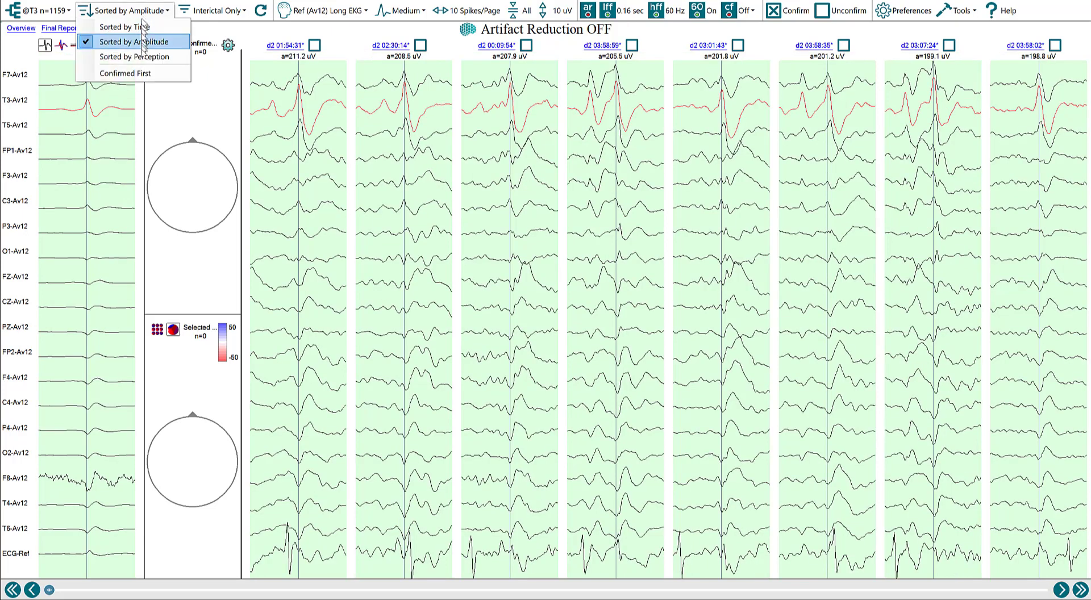
{"action": "left_click", "coordinate": [153, 58]}
{"action": "left_click", "coordinate": [142, 13]}
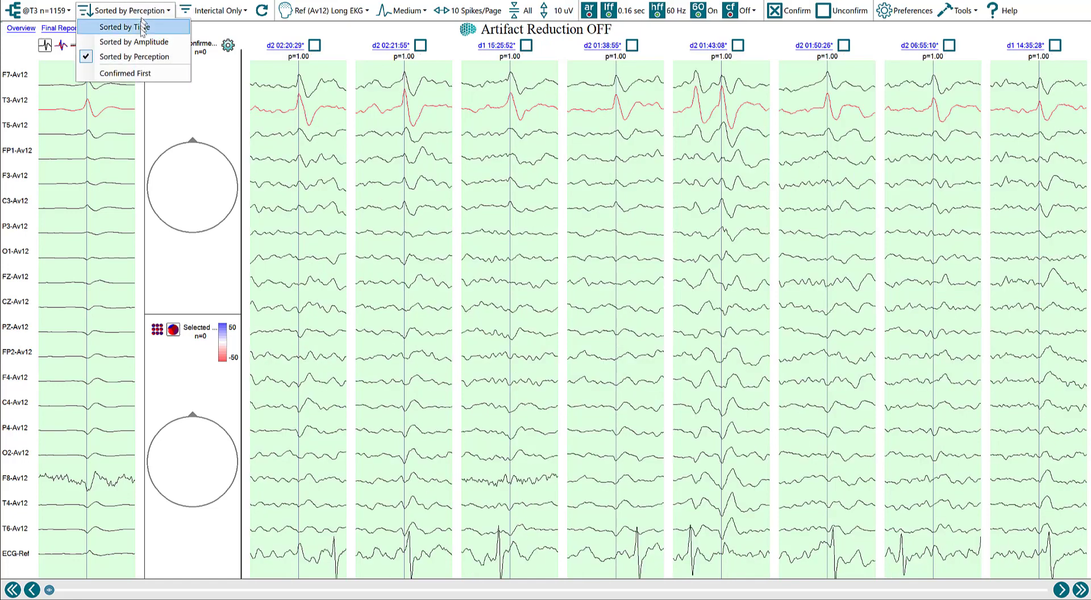
{"action": "left_click", "coordinate": [144, 42]}
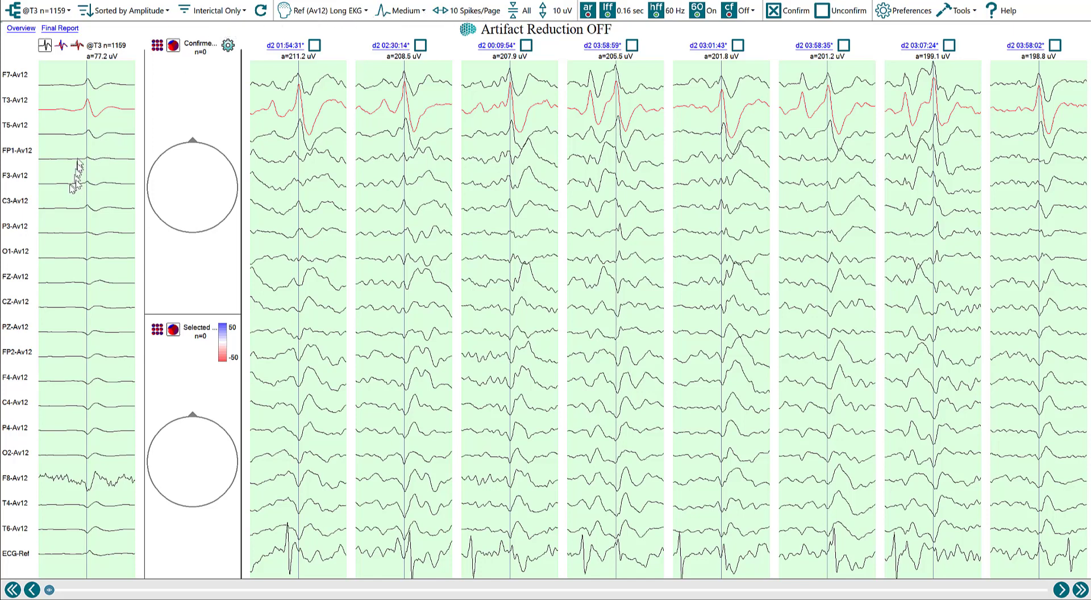
Switch the group's average waveform to the confirmed-versus-selected overlay and confirm the d2 01:54:31 spike.
{"action": "left_click", "coordinate": [61, 46]}
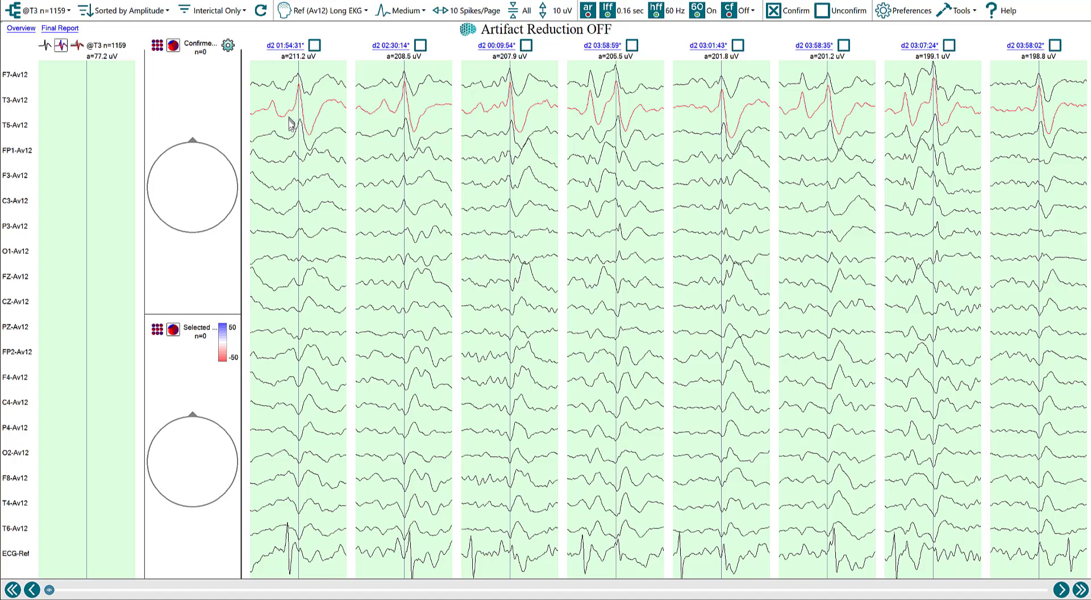
{"action": "left_click", "coordinate": [315, 44]}
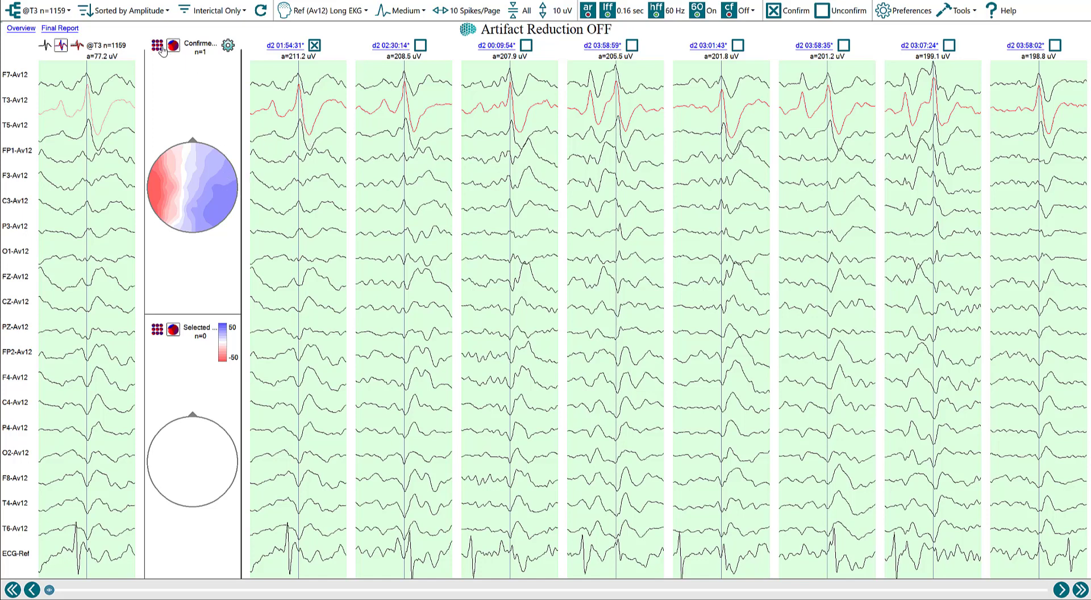
{"action": "left_click", "coordinate": [160, 338]}
Compare the spikes from d2 02:30:14 to d2 03:01:43 with the confirmed average and confirm the d2 03:01:43 spike.
{"action": "left_click", "coordinate": [405, 200]}
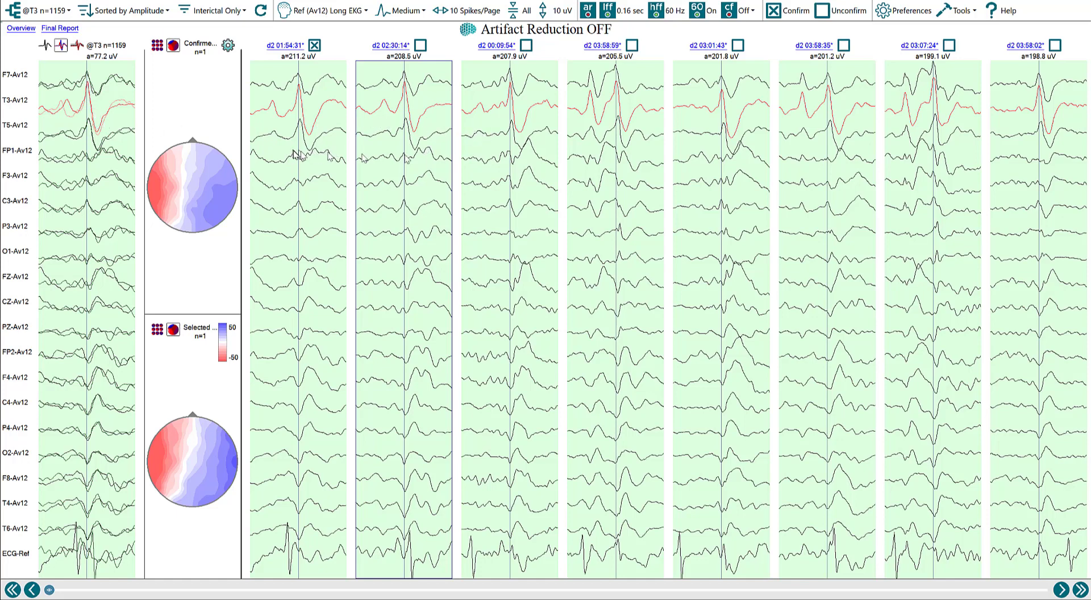
{"action": "left_click", "coordinate": [515, 164]}
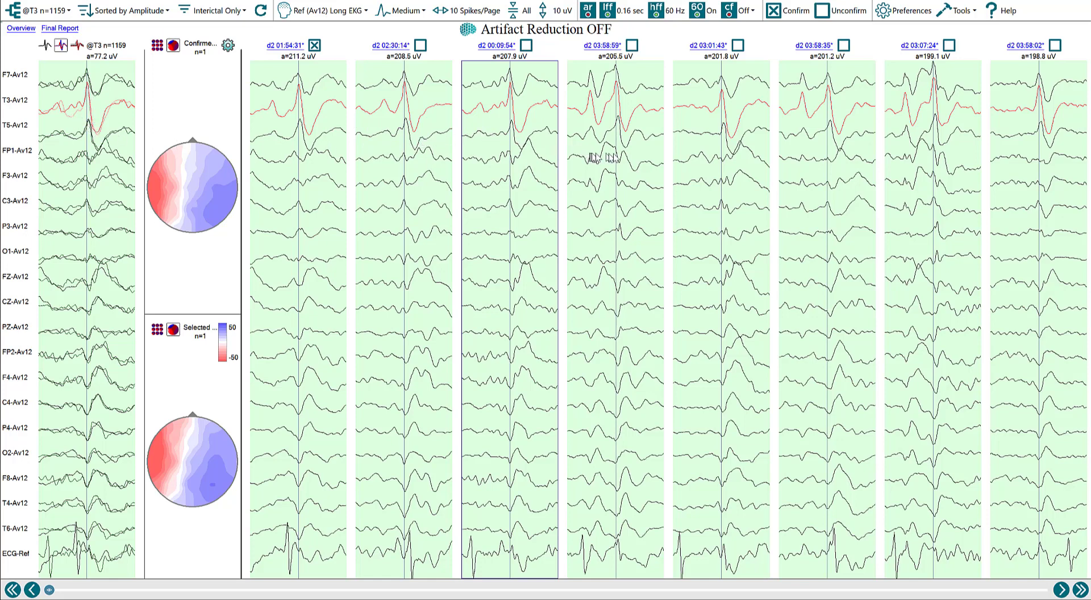
{"action": "left_click", "coordinate": [621, 157]}
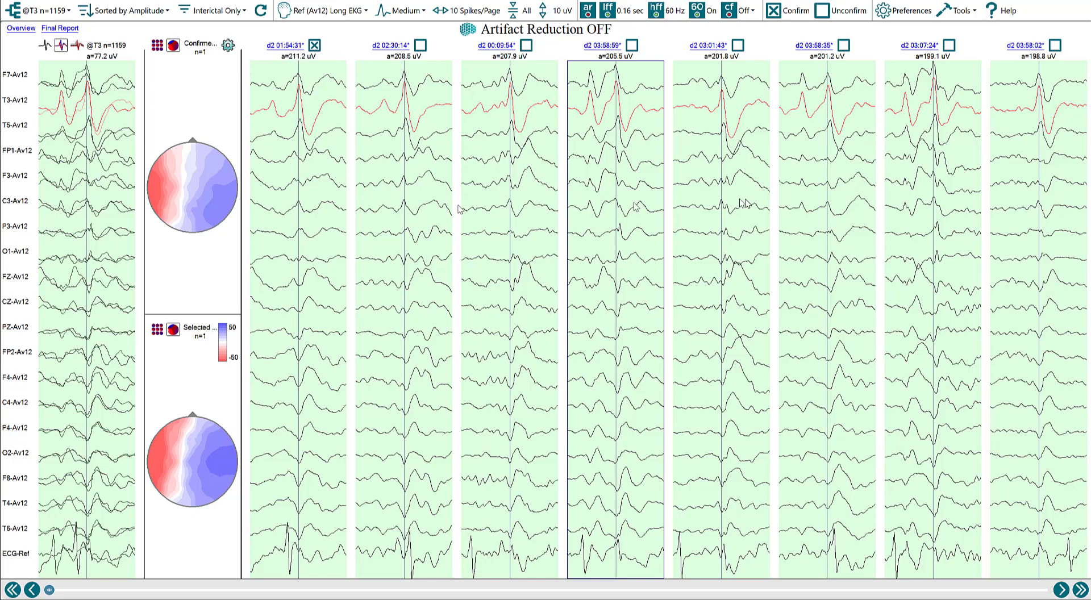
{"action": "left_click", "coordinate": [735, 182]}
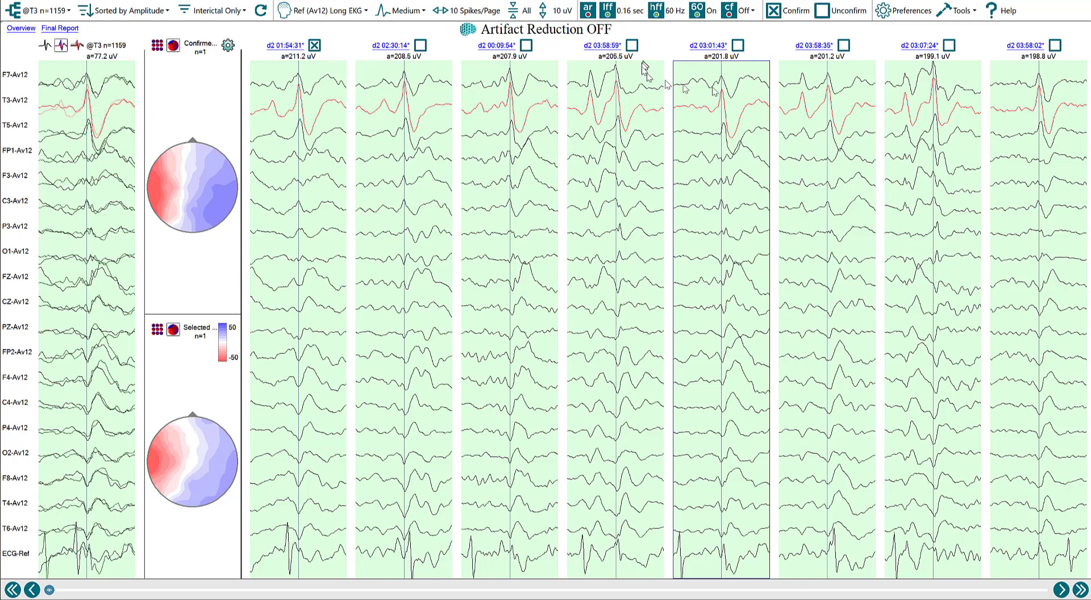
{"action": "left_click", "coordinate": [737, 46]}
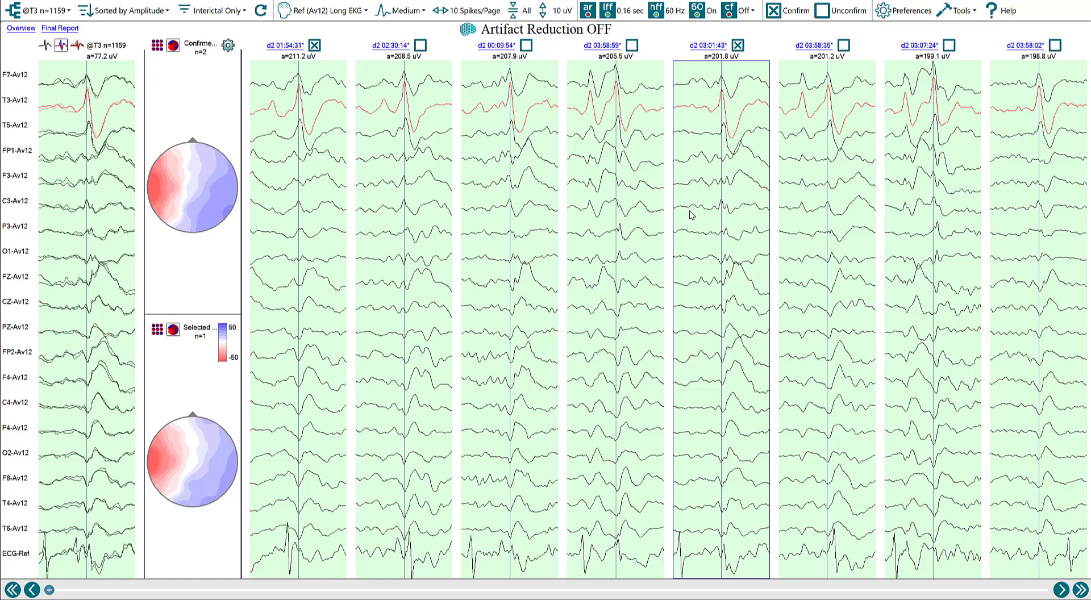
Compare the remaining spikes on the page with the confirmed average and confirm the d2 03:58:02 spike.
{"action": "left_click", "coordinate": [838, 183]}
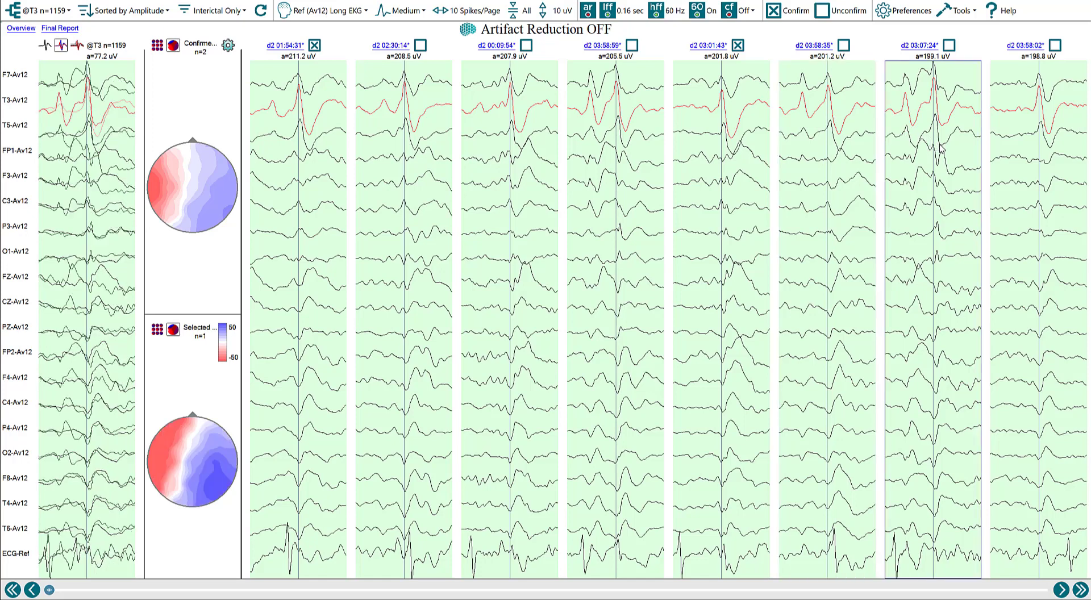
{"action": "left_click", "coordinate": [1032, 157]}
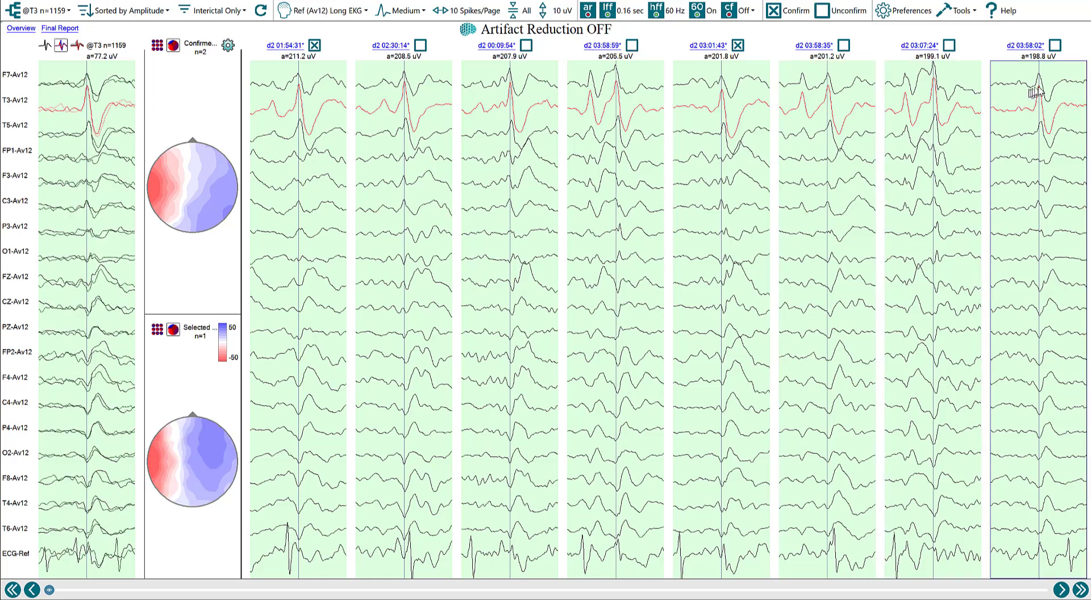
{"action": "left_click", "coordinate": [1055, 45]}
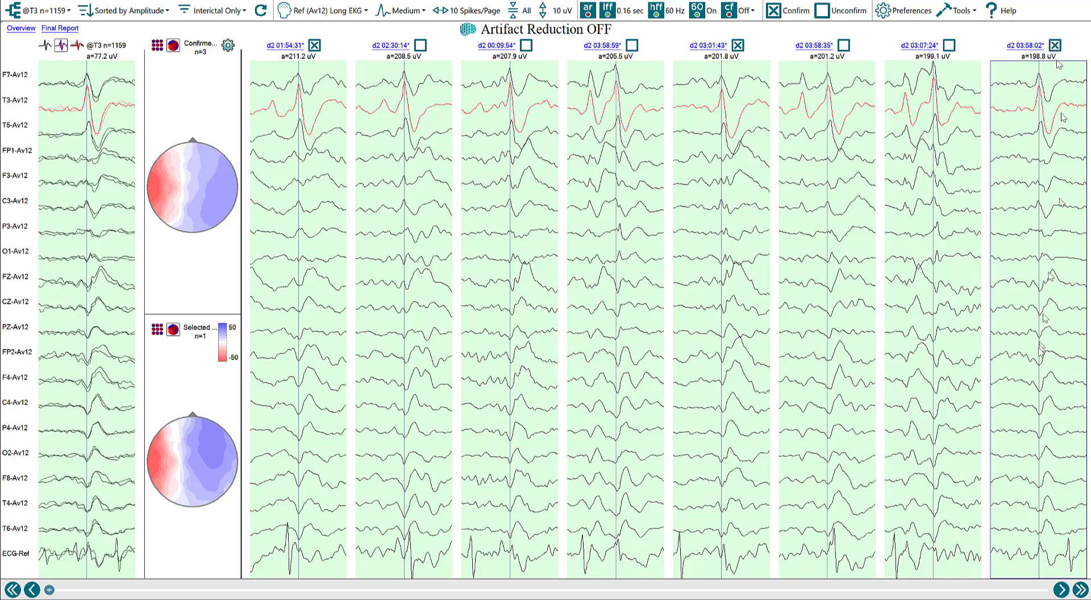
Select the d2 02:06:52 spike on the following page and show both the confirmed and selected averages as voltage map grids over time.
{"action": "left_click", "coordinate": [1079, 589]}
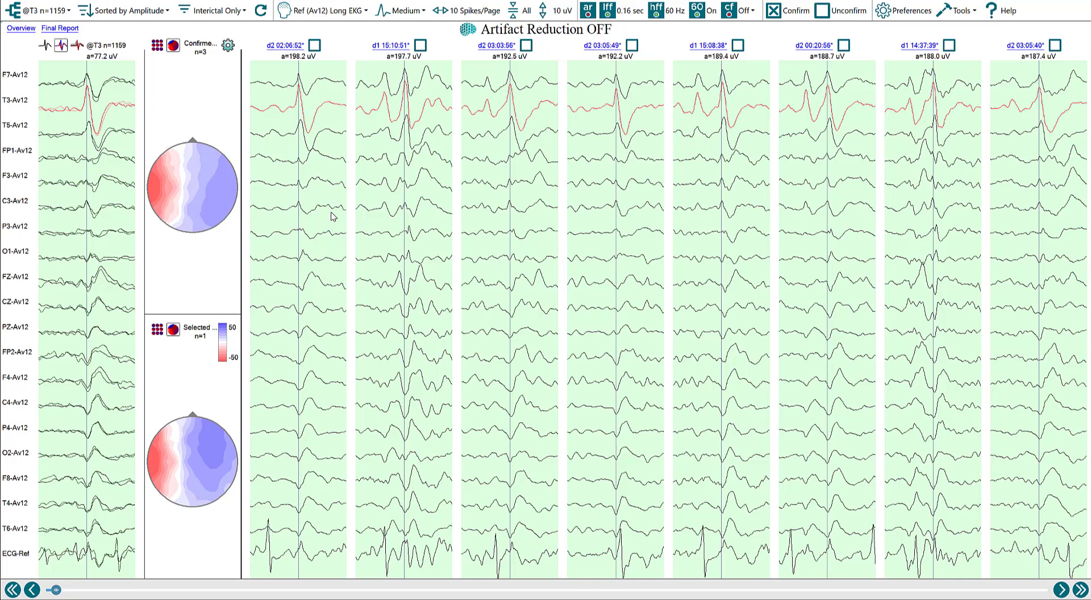
{"action": "left_click", "coordinate": [300, 175]}
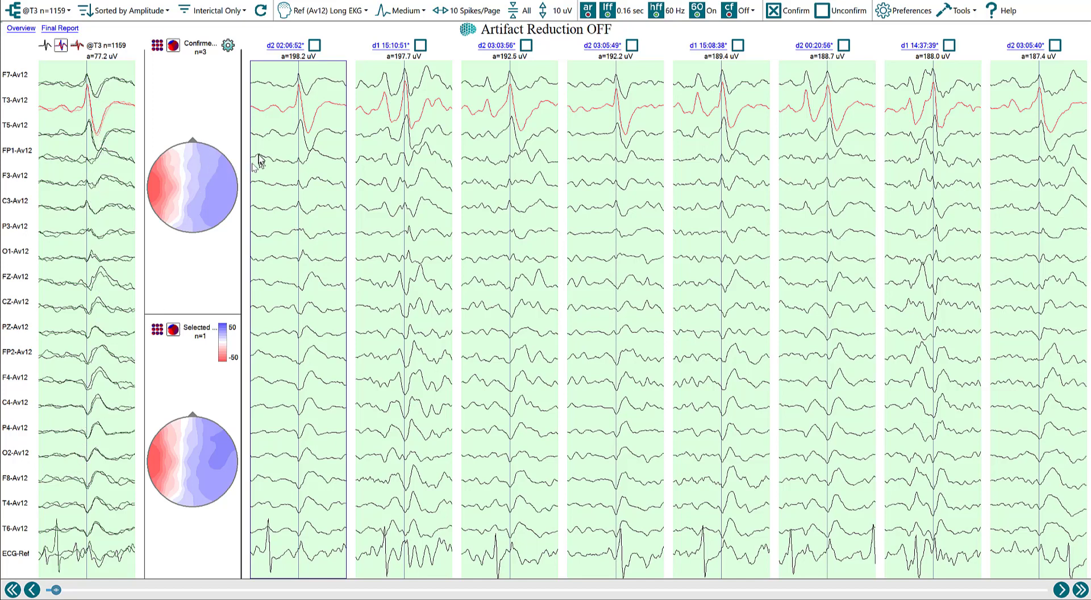
{"action": "left_click", "coordinate": [158, 46]}
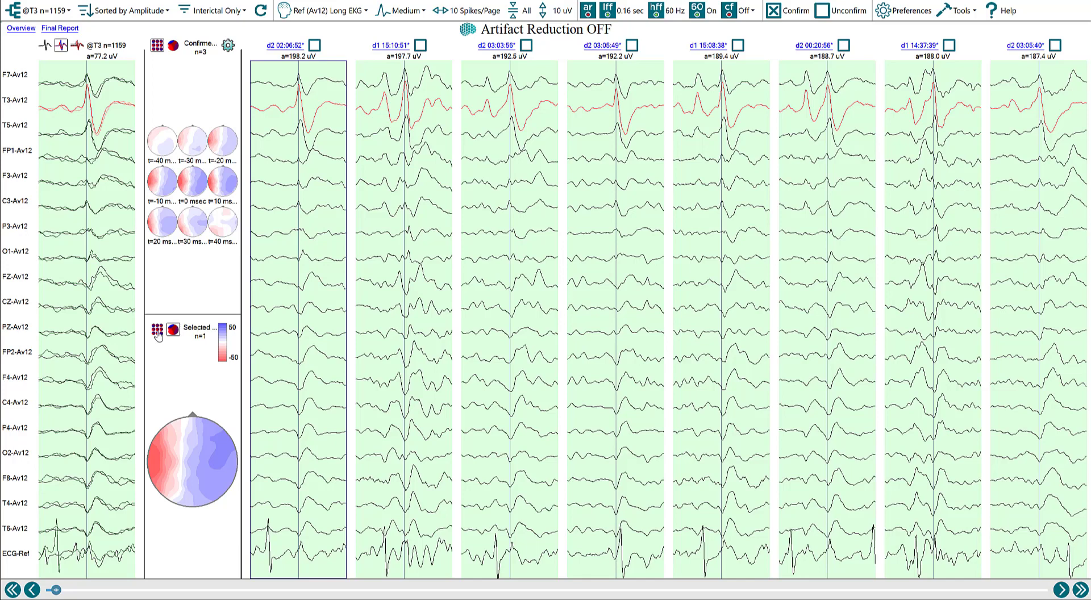
{"action": "left_click", "coordinate": [158, 330]}
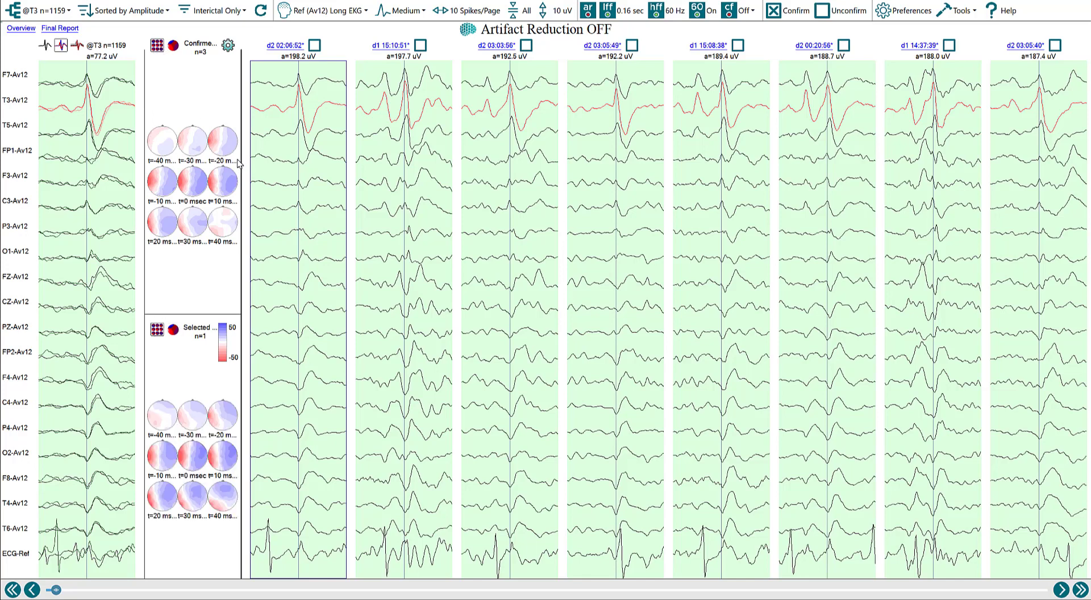
Widen the voltage map area and review the rows, columns and step settings for the voltage plots.
{"action": "left_click_drag", "start_coordinate": [241, 161], "coordinate": [345, 160]}
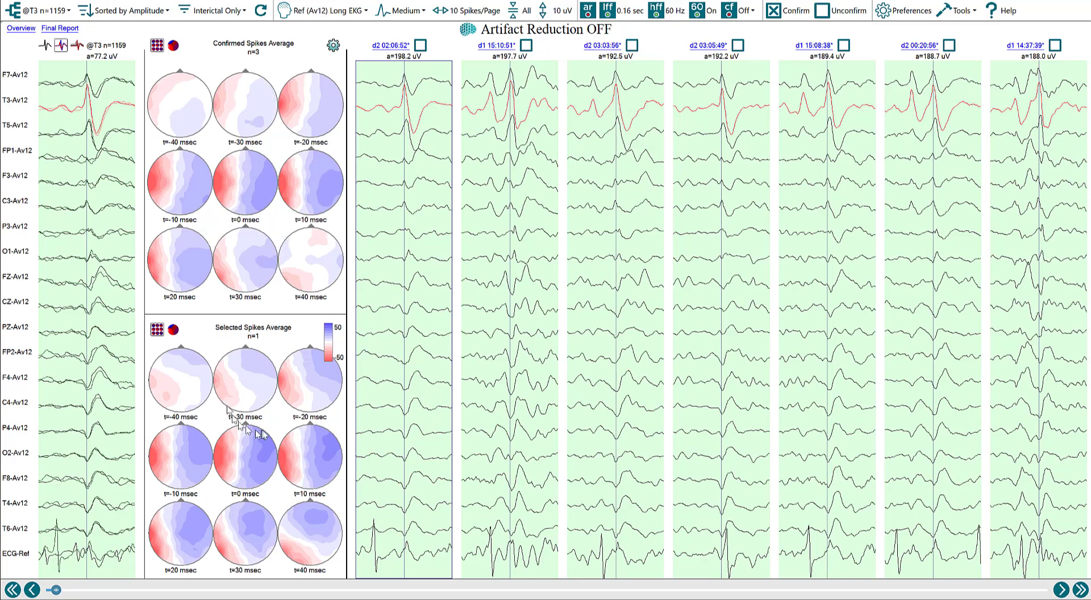
{"action": "left_click", "coordinate": [334, 45]}
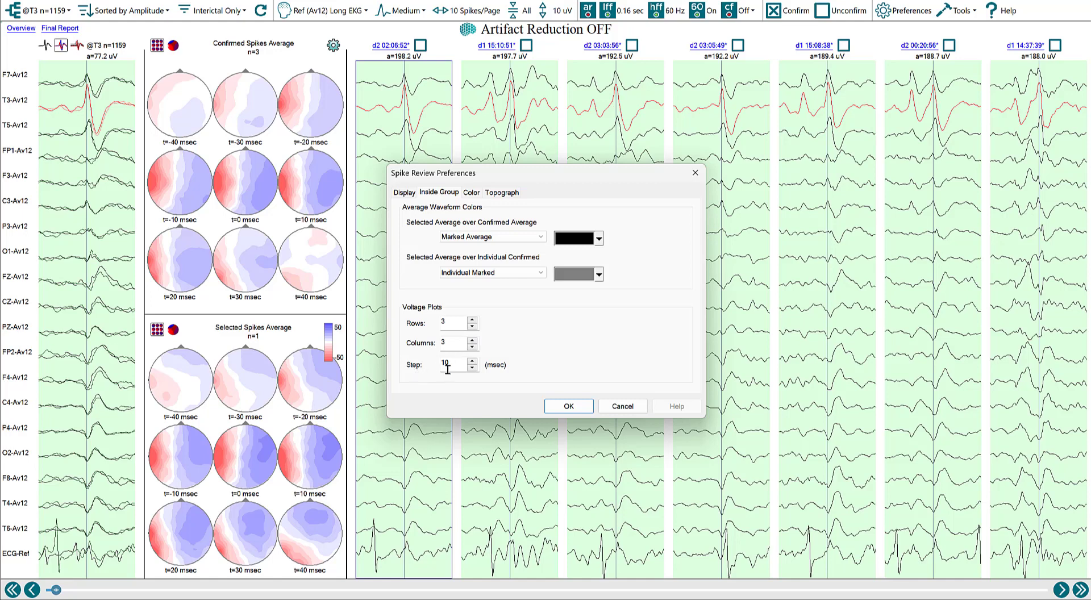
{"action": "left_click", "coordinate": [578, 410]}
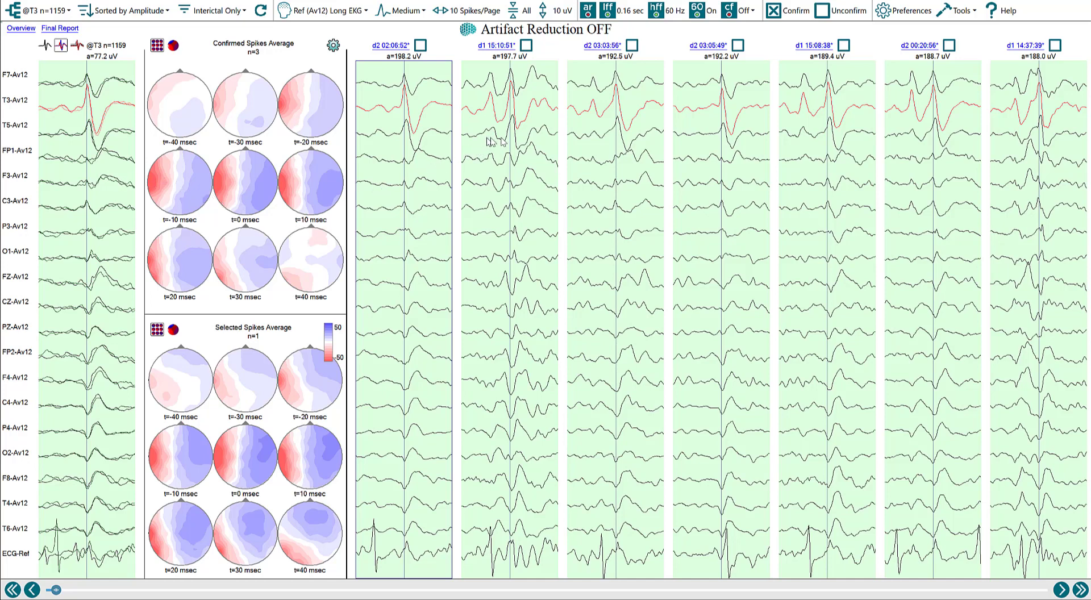
Compare the voltage map series of the page's individual spikes and confirm the d1 15:08:38 and d1 15:10:51 spikes.
{"action": "left_click", "coordinate": [517, 141]}
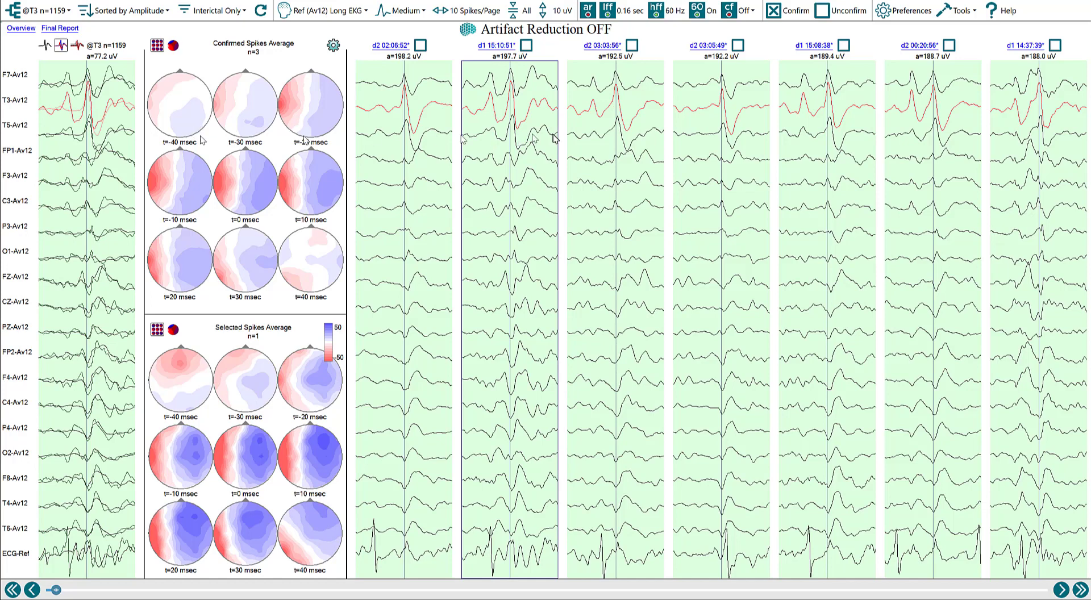
{"action": "left_click", "coordinate": [604, 142]}
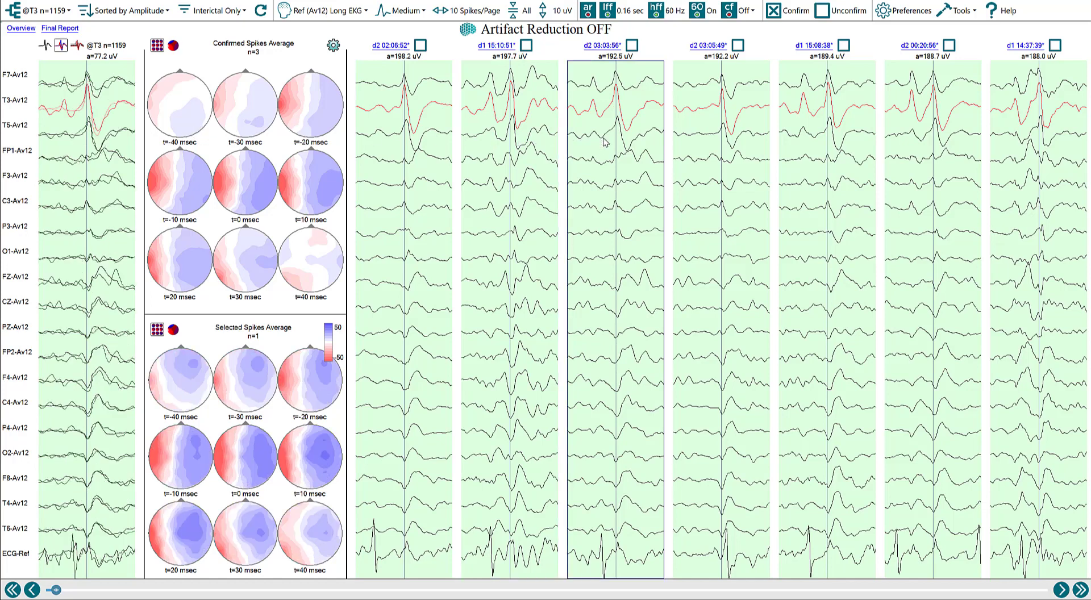
{"action": "left_click", "coordinate": [741, 150]}
{"action": "left_click", "coordinate": [801, 149]}
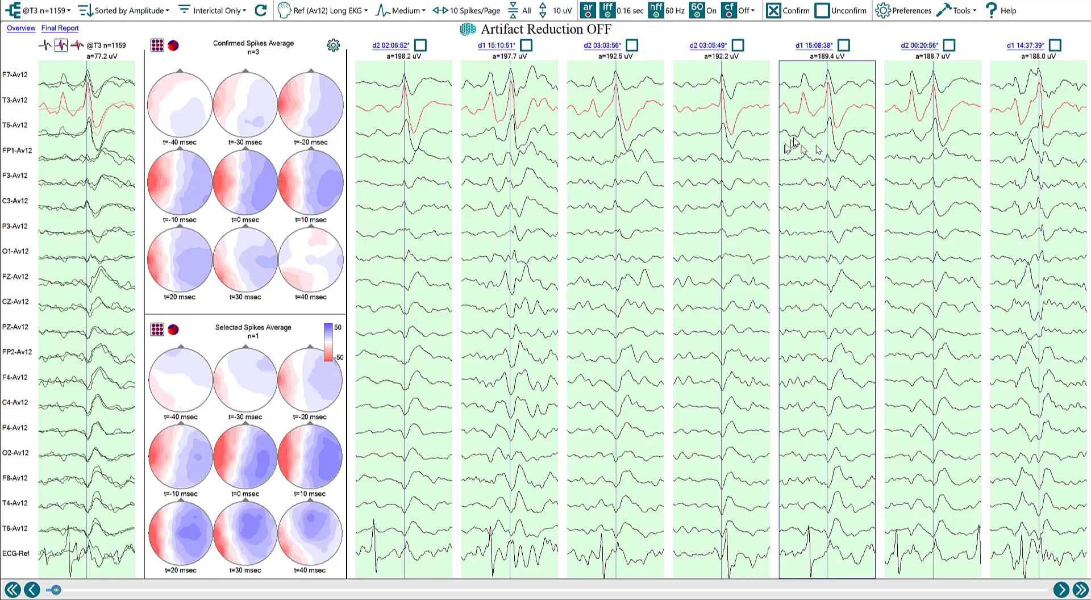
{"action": "left_click", "coordinate": [942, 145]}
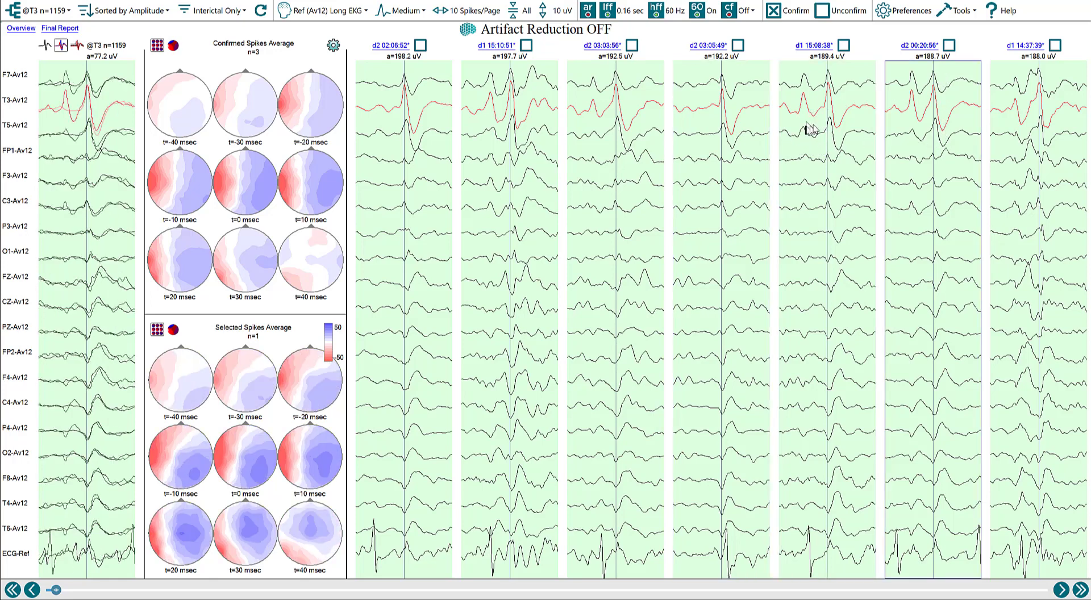
{"action": "left_click", "coordinate": [844, 45]}
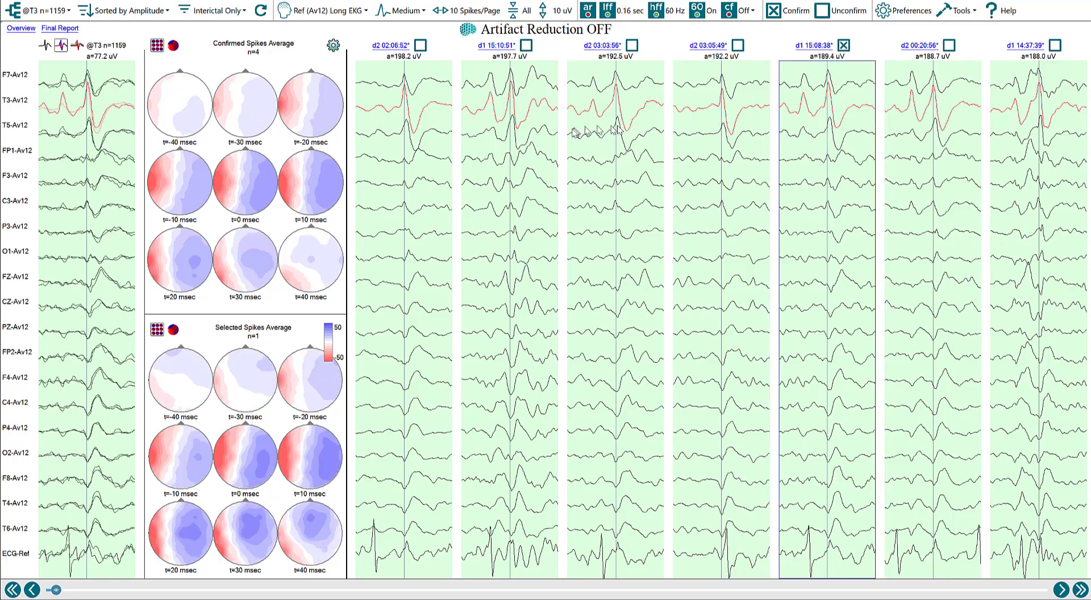
{"action": "left_click", "coordinate": [528, 85]}
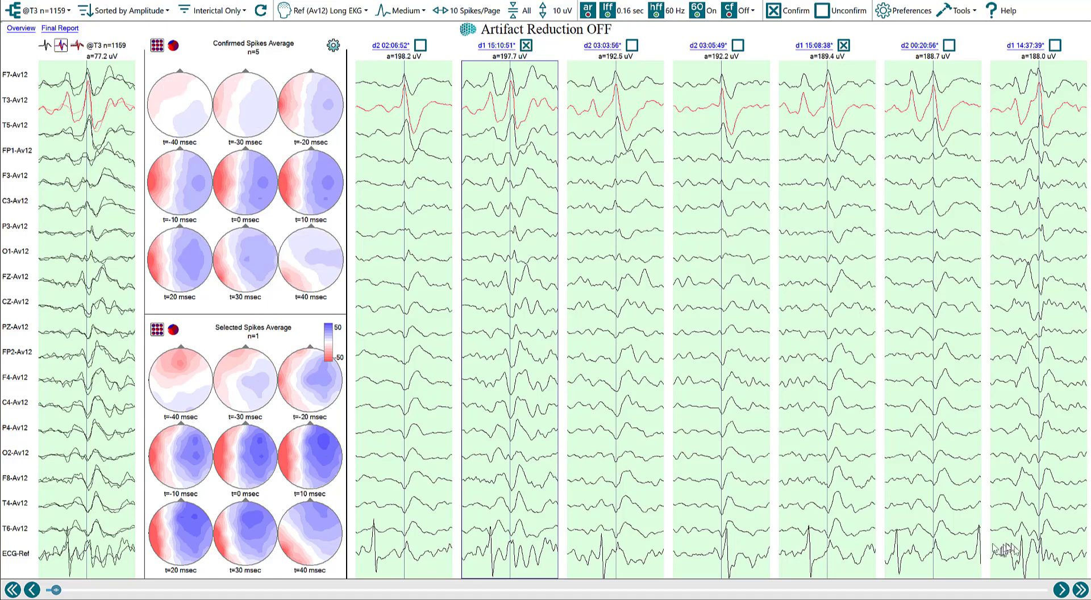
Confirm the d2 02:06:25 and d2 01:41:46 spikes on the following page after comparing their voltage maps.
{"action": "left_click", "coordinate": [1080, 590]}
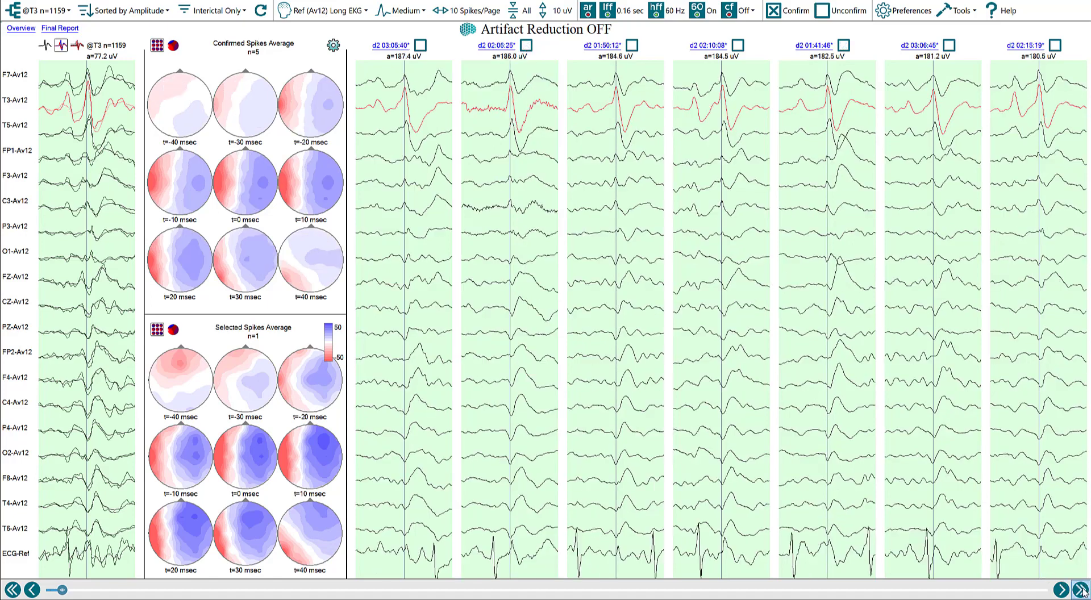
{"action": "left_click", "coordinate": [514, 167]}
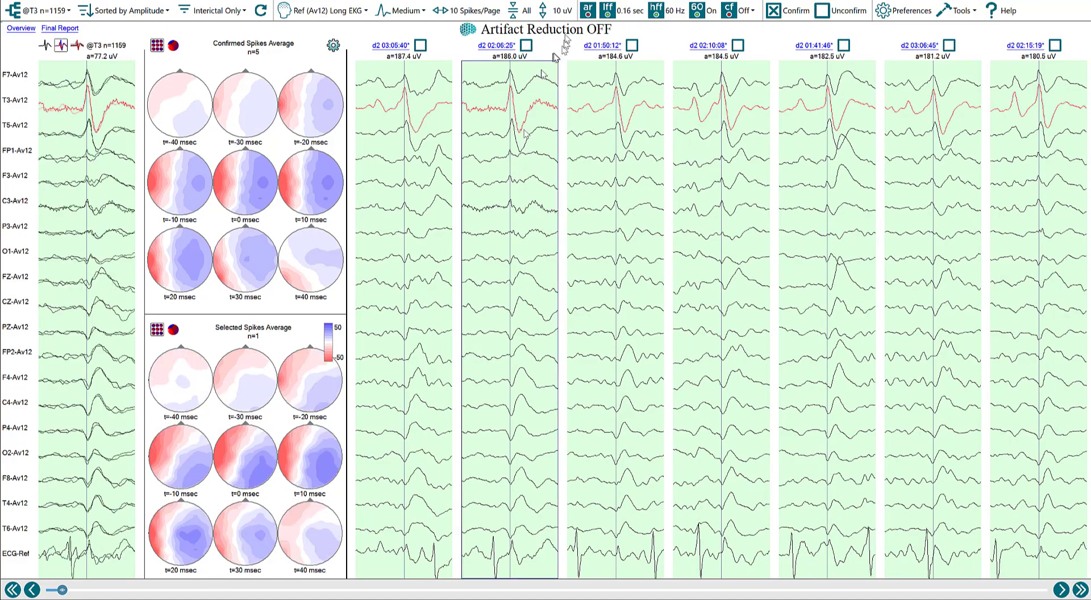
{"action": "left_click", "coordinate": [526, 47]}
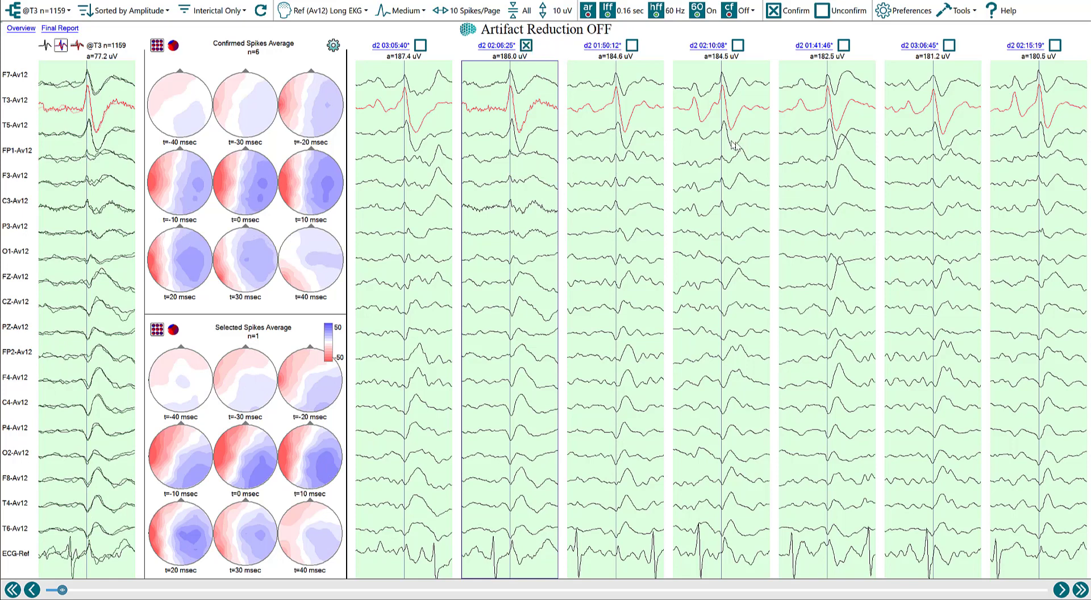
{"action": "left_click", "coordinate": [852, 162]}
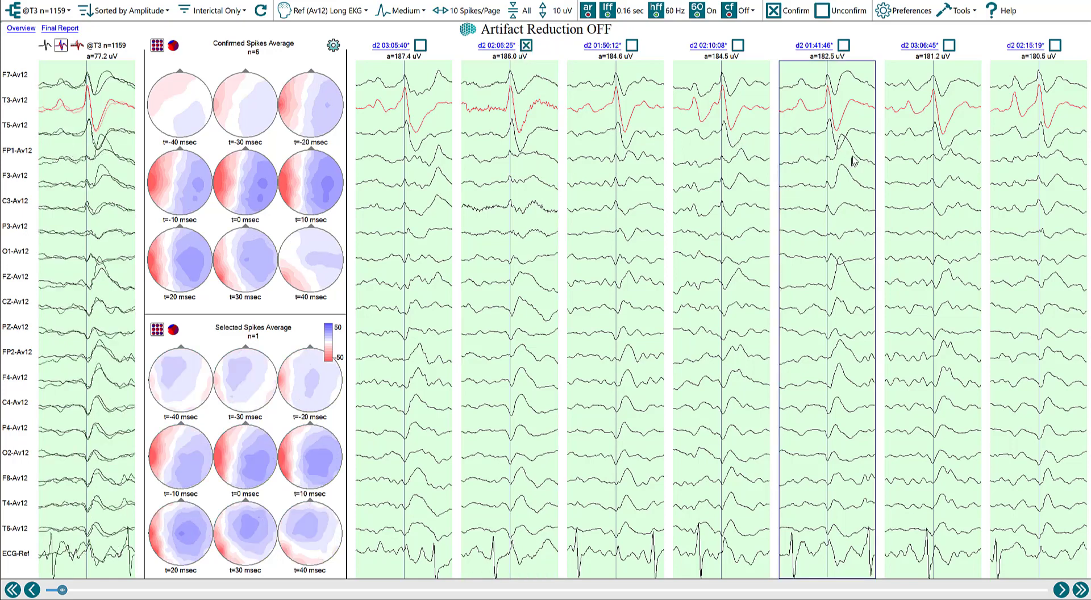
{"action": "left_click", "coordinate": [845, 46]}
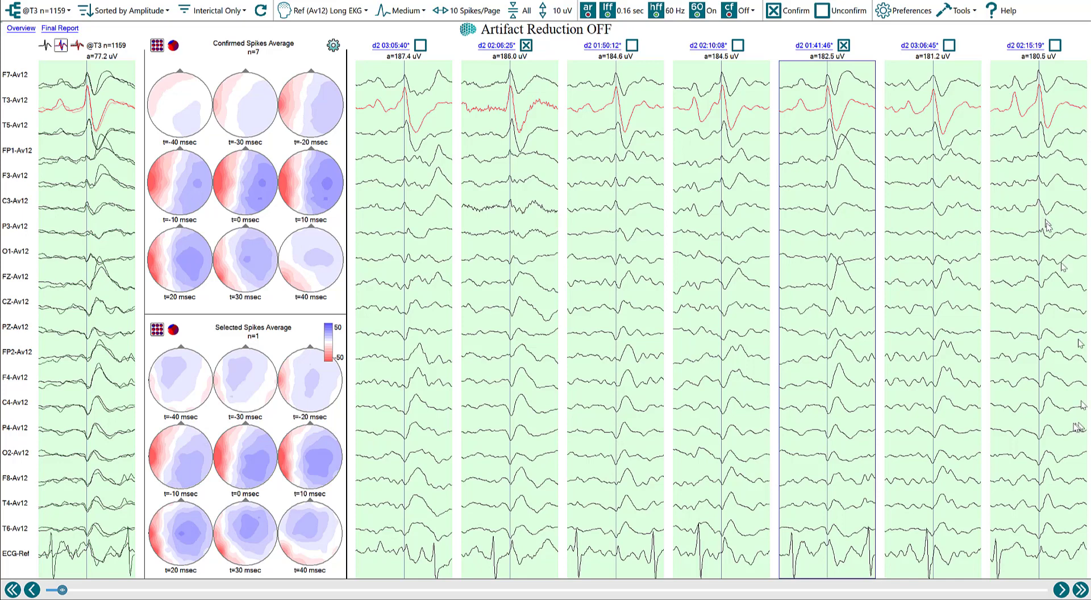
Check the d1 15:16:12 spike on the following page against the confirmed average and confirm the d2 02:30:39 spike.
{"action": "left_click", "coordinate": [1079, 589]}
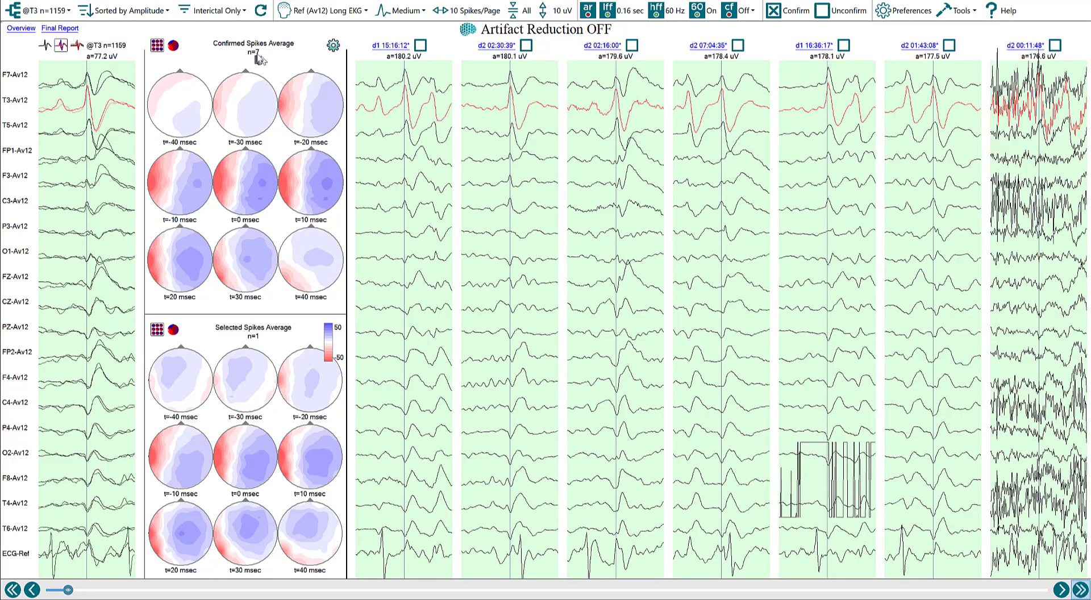
{"action": "left_click", "coordinate": [407, 146]}
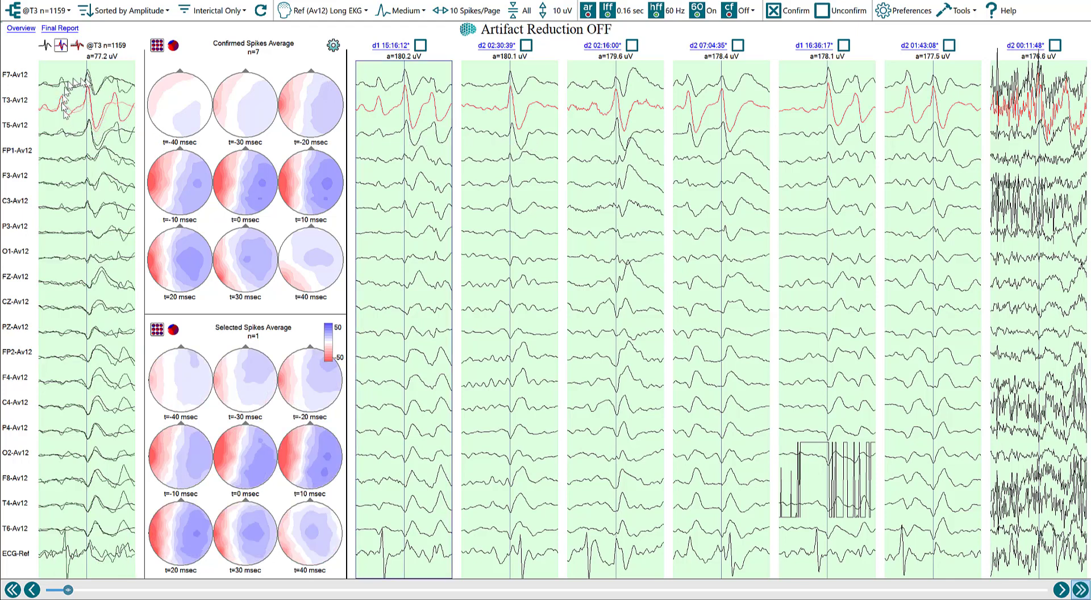
{"action": "left_click", "coordinate": [534, 102]}
{"action": "left_click", "coordinate": [526, 45]}
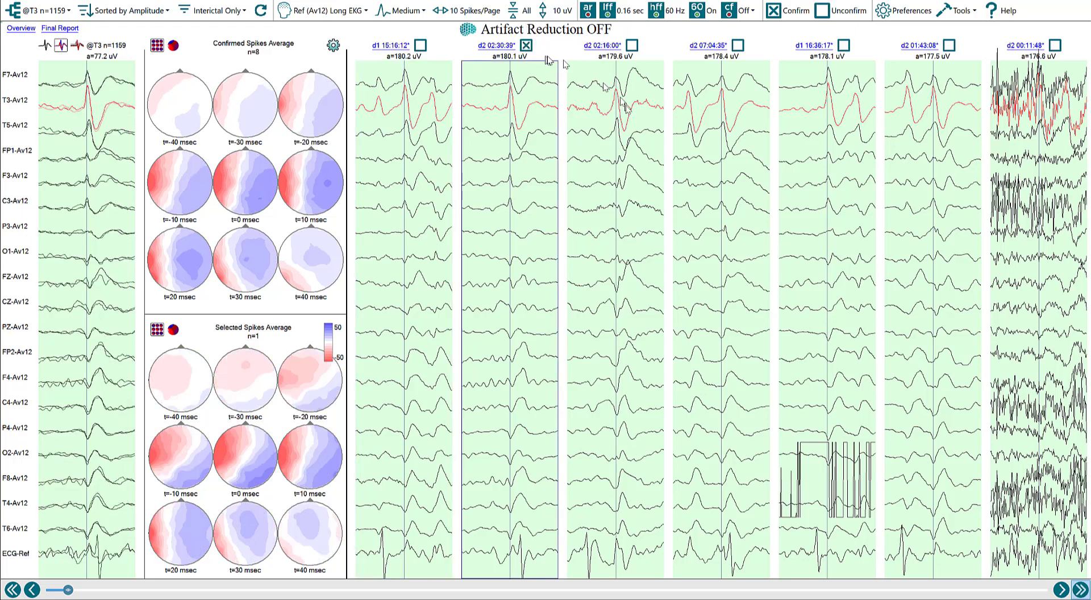
Confirm the d2 02:16:00 and d1 16:36:17 spikes and advance to the following page of spikes.
{"action": "left_click", "coordinate": [637, 122]}
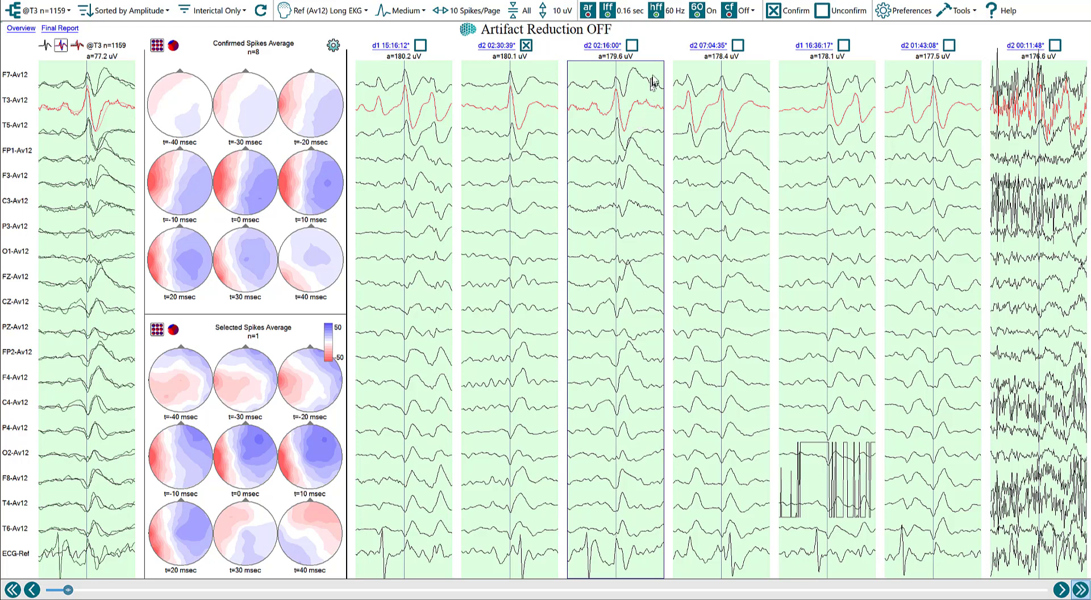
{"action": "left_click", "coordinate": [632, 46]}
{"action": "left_click", "coordinate": [828, 118]}
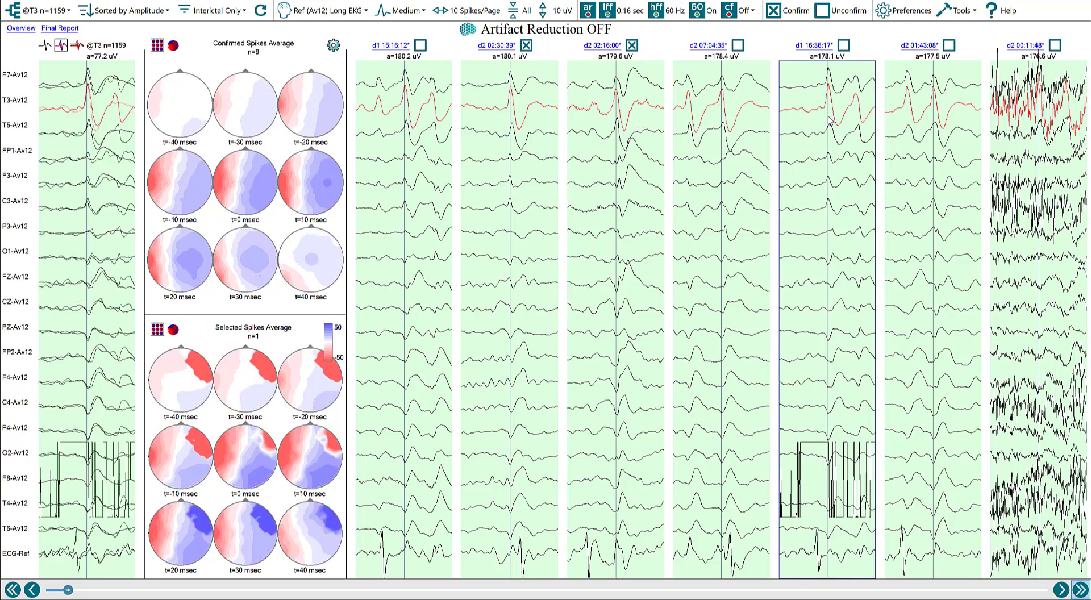
{"action": "left_click", "coordinate": [844, 47]}
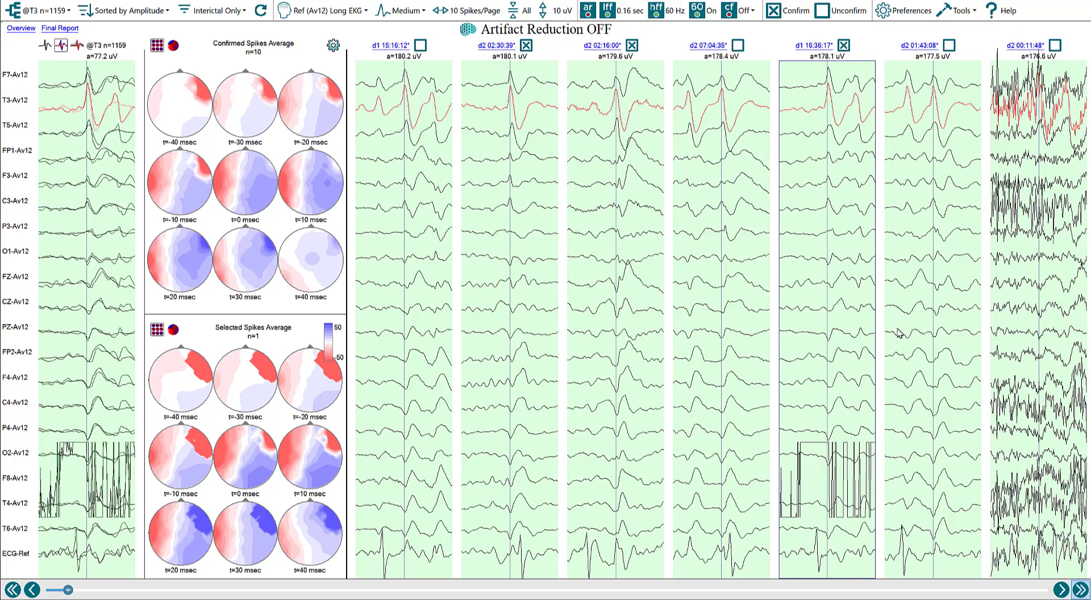
{"action": "left_click", "coordinate": [1062, 590]}
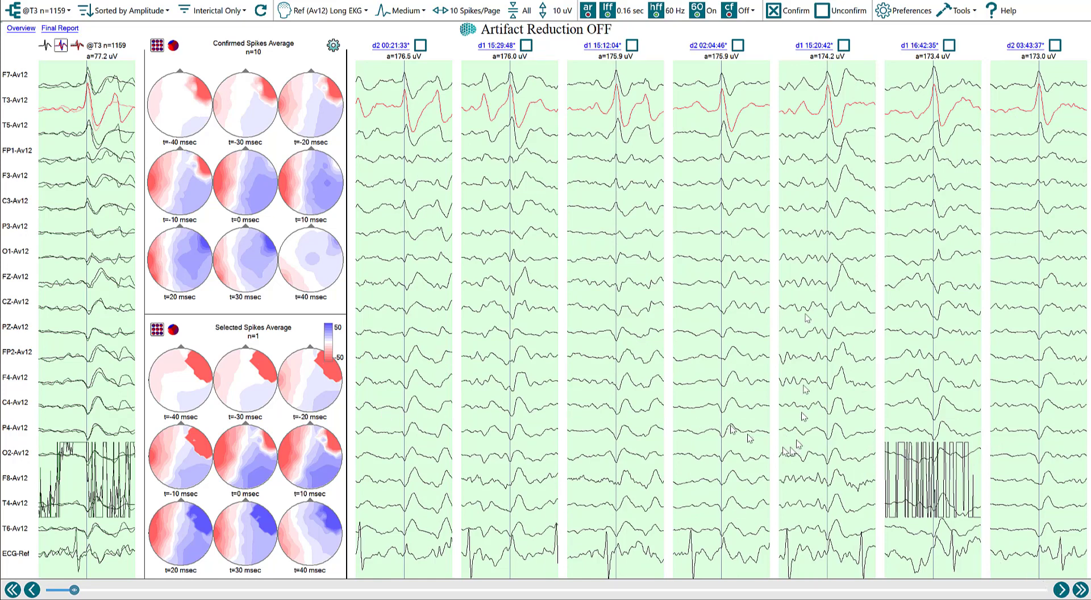
Compare the d1 16:42:35 spike's voltage maps with the confirmed average, and confirm the d1 15:20:42 and d2 02:04:46 spikes.
{"action": "left_click", "coordinate": [933, 130]}
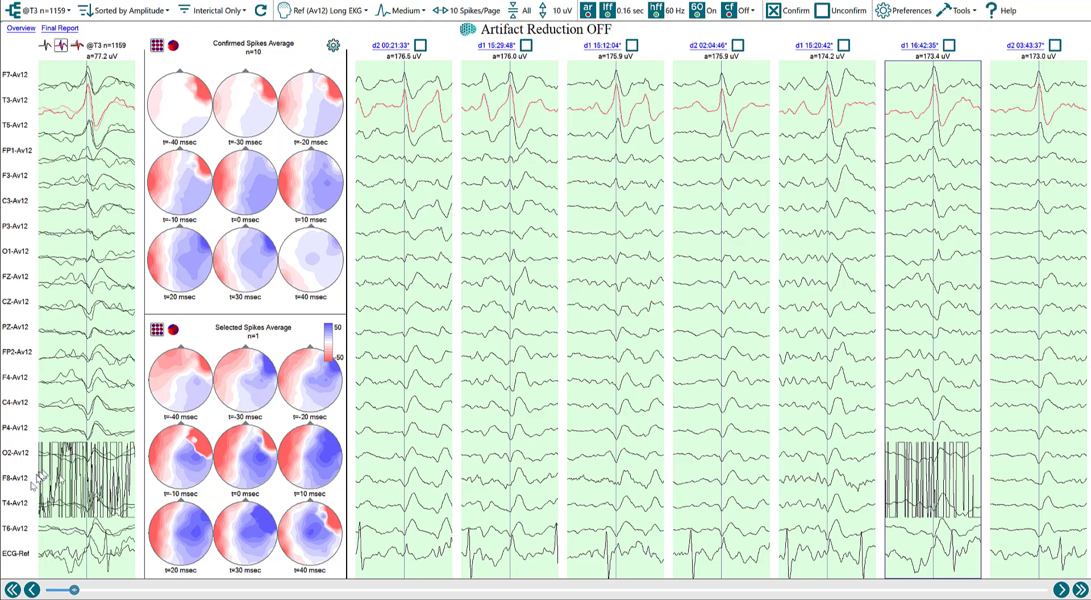
{"action": "left_click", "coordinate": [805, 351]}
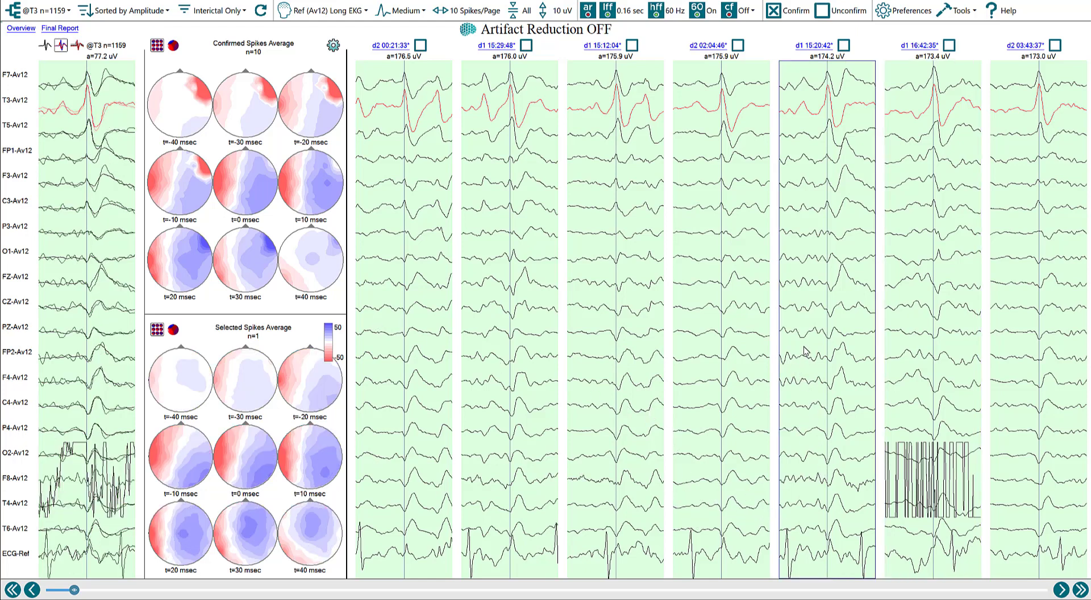
{"action": "left_click", "coordinate": [843, 46]}
{"action": "left_click", "coordinate": [736, 265]}
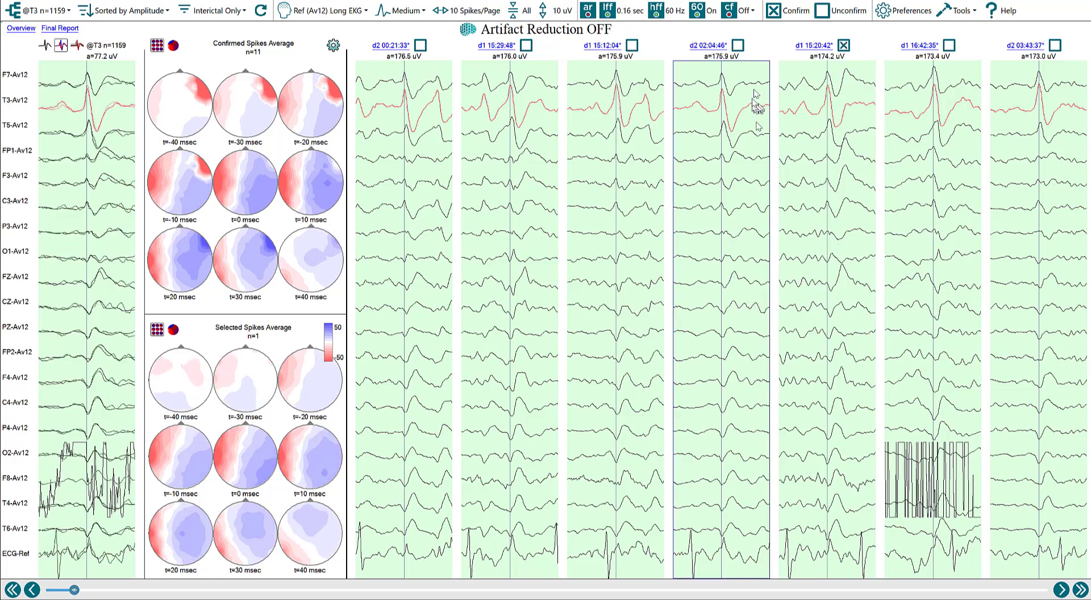
{"action": "left_click", "coordinate": [739, 49]}
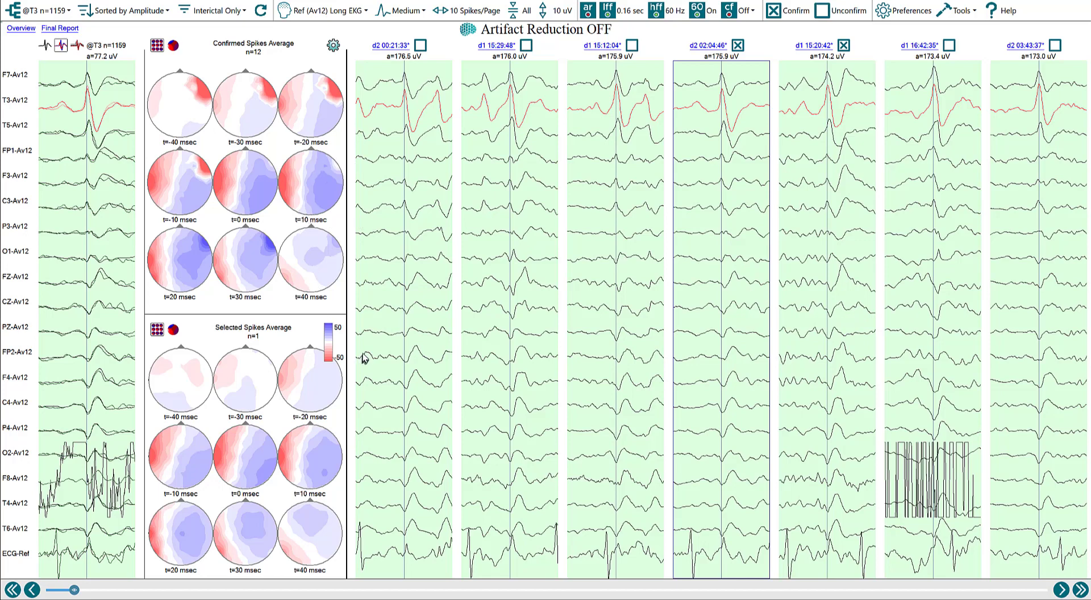
On the following page, confirm the d2 02:11:16, d1 15:16:36 and d1 15:07:06 spikes after comparing their voltage maps.
{"action": "key", "text": "Page_Down"}
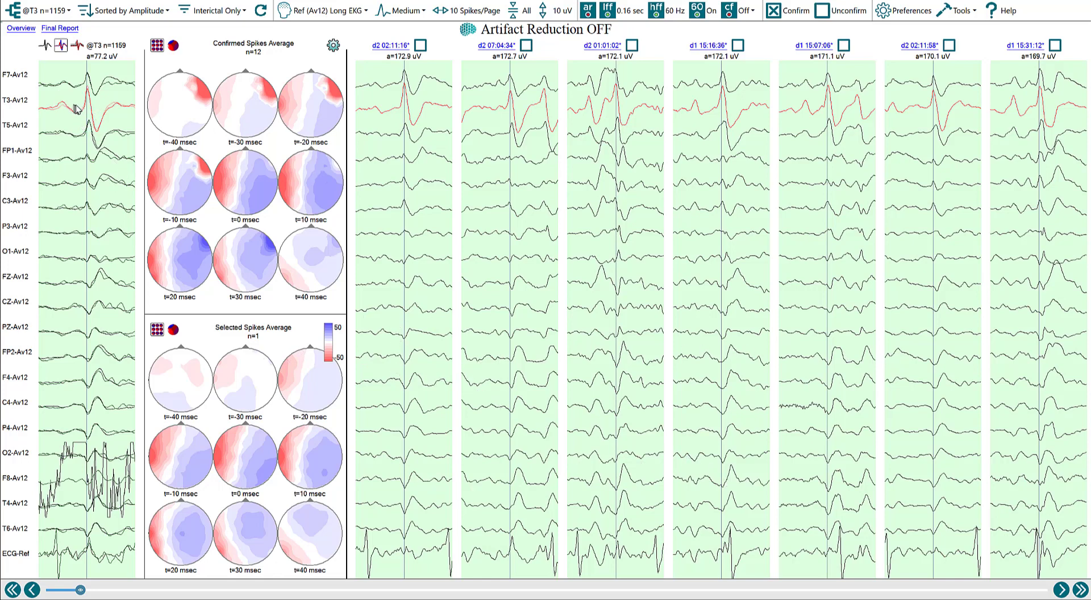
{"action": "left_click", "coordinate": [404, 138]}
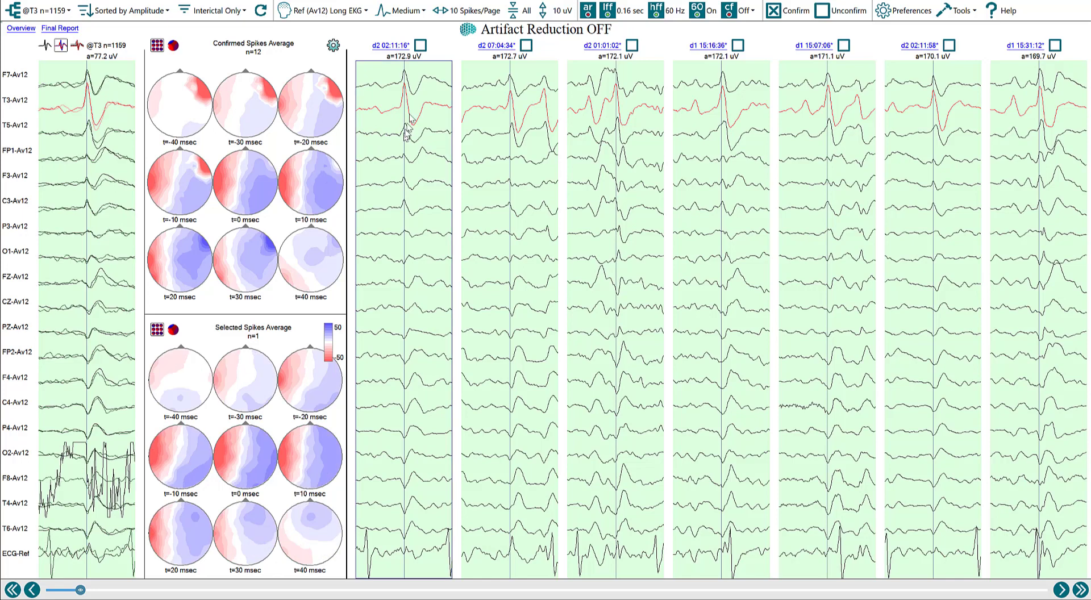
{"action": "left_click", "coordinate": [420, 45]}
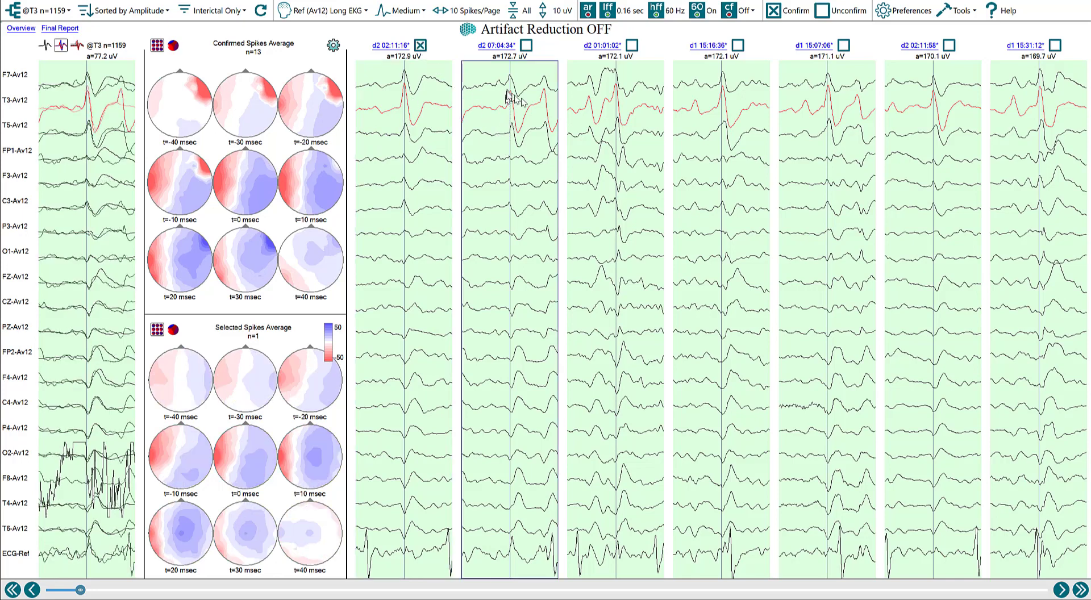
{"action": "left_click", "coordinate": [631, 129]}
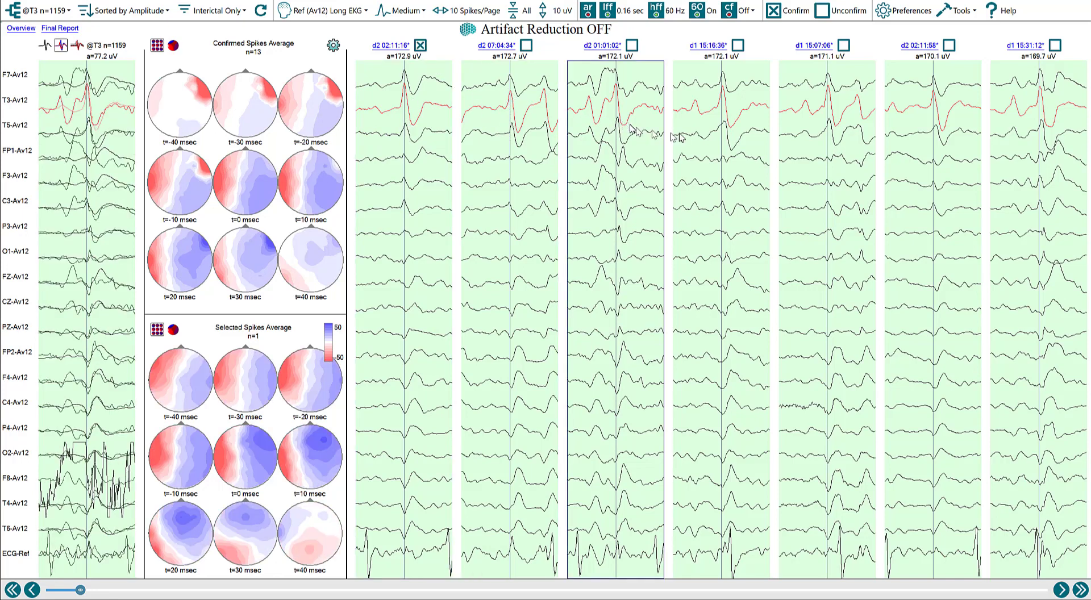
{"action": "left_click", "coordinate": [762, 150]}
{"action": "left_click", "coordinate": [739, 45]}
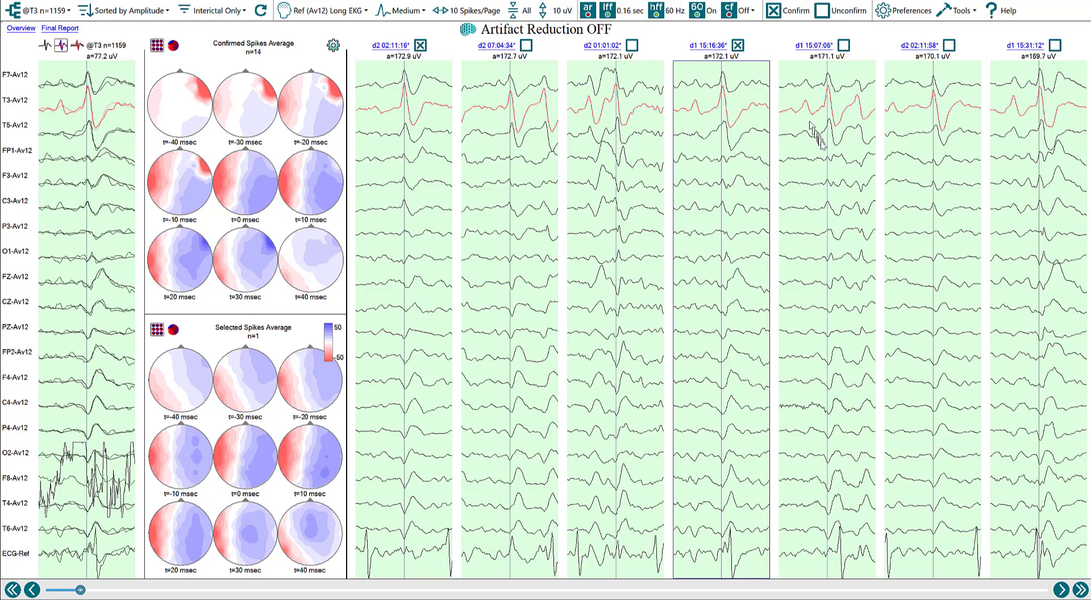
{"action": "left_click", "coordinate": [855, 149]}
{"action": "left_click", "coordinate": [844, 46]}
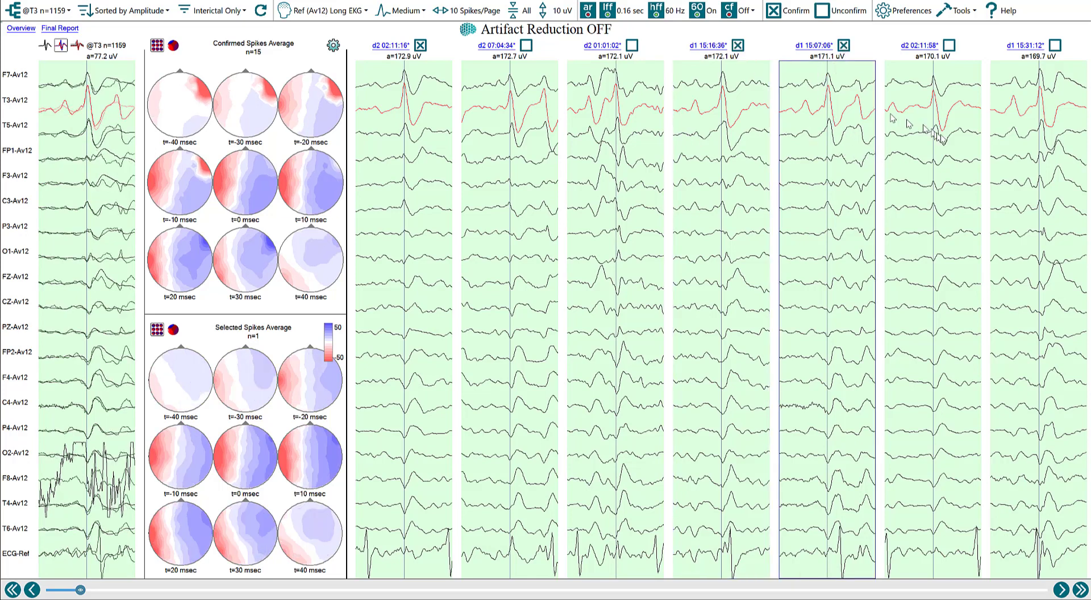
Compare the d2 02:11:58 and d1 15:31:12 spikes, and the following page's d2 03:48:46 and d2 02:30:37 spikes, with the confirmed average.
{"action": "left_click", "coordinate": [942, 131]}
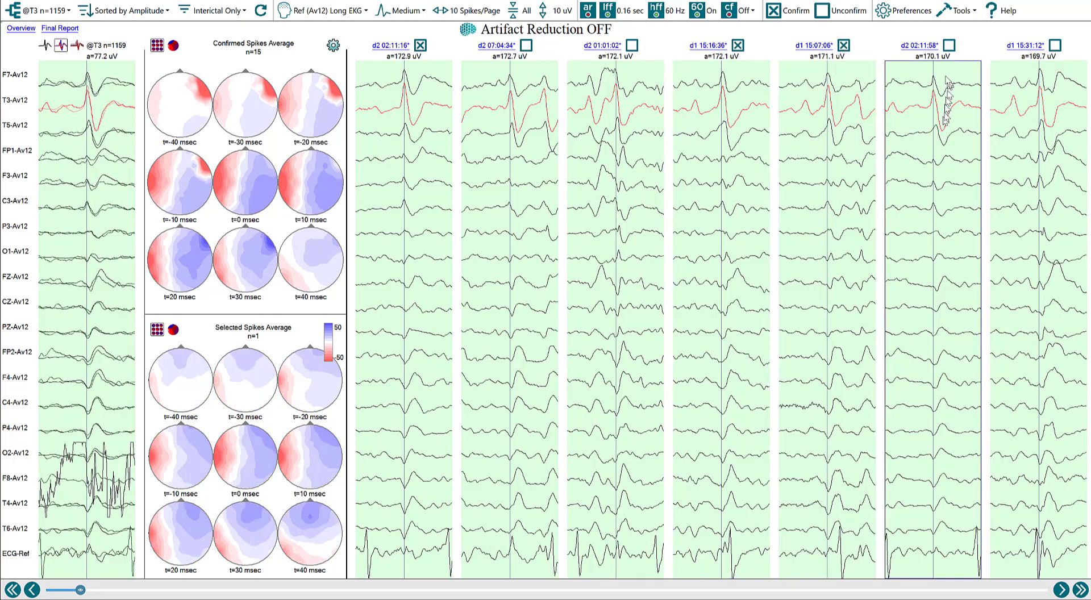
{"action": "left_click", "coordinate": [1049, 118]}
{"action": "scroll", "coordinate": [1050, 158], "scroll_direction": "down", "scroll_amount": 1}
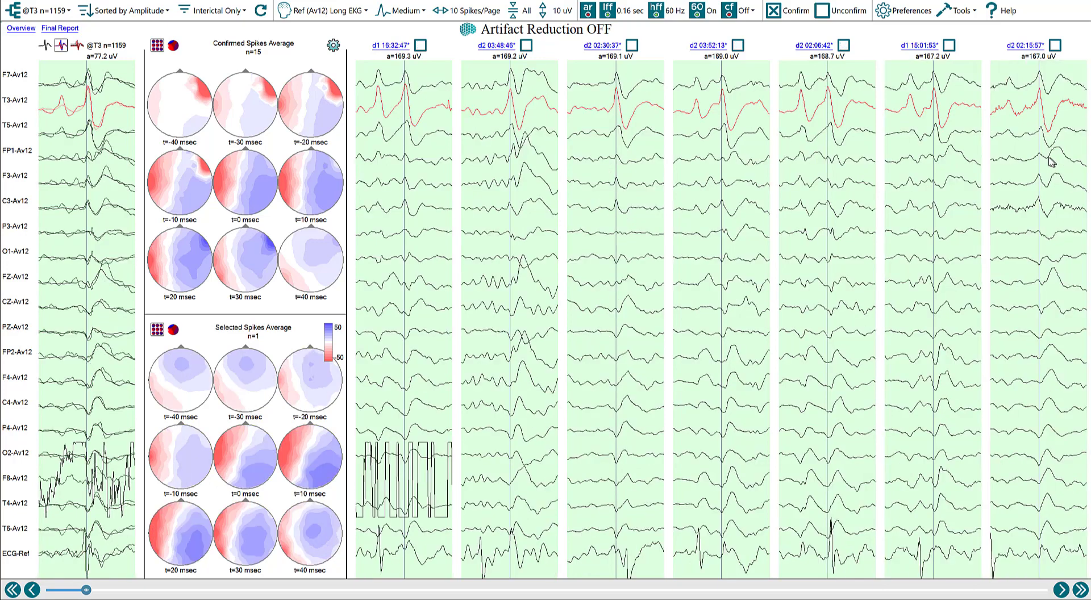
{"action": "left_click", "coordinate": [506, 174]}
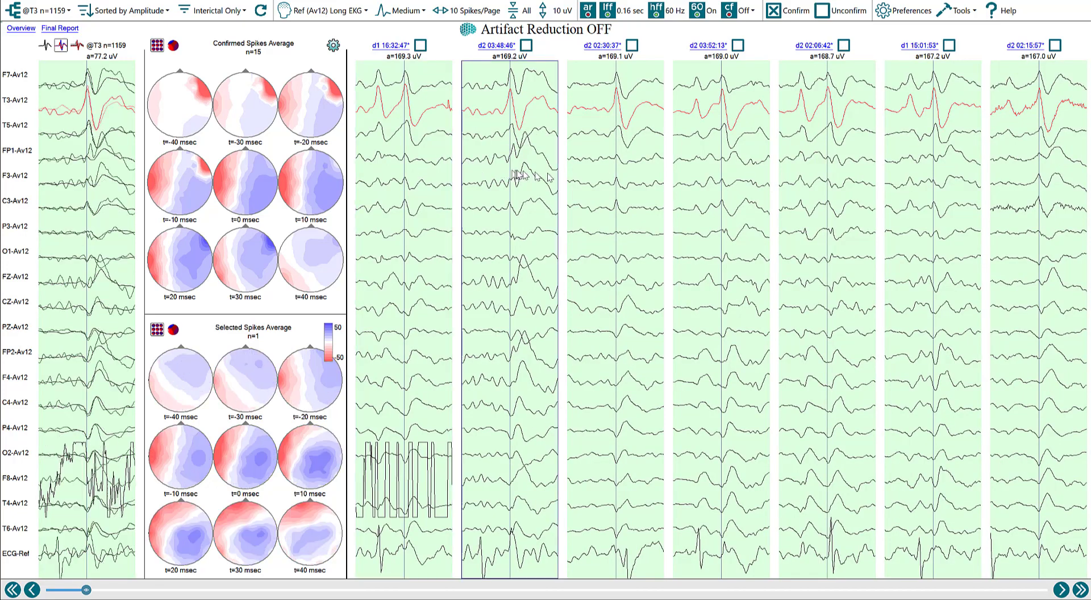
{"action": "left_click", "coordinate": [614, 188]}
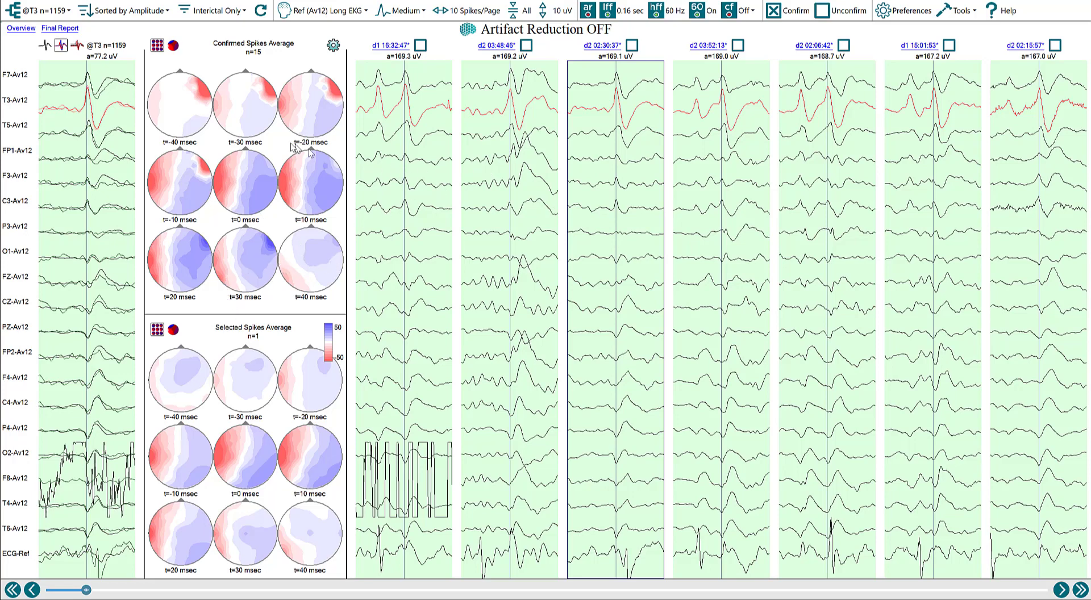
{"action": "left_click", "coordinate": [21, 29]}
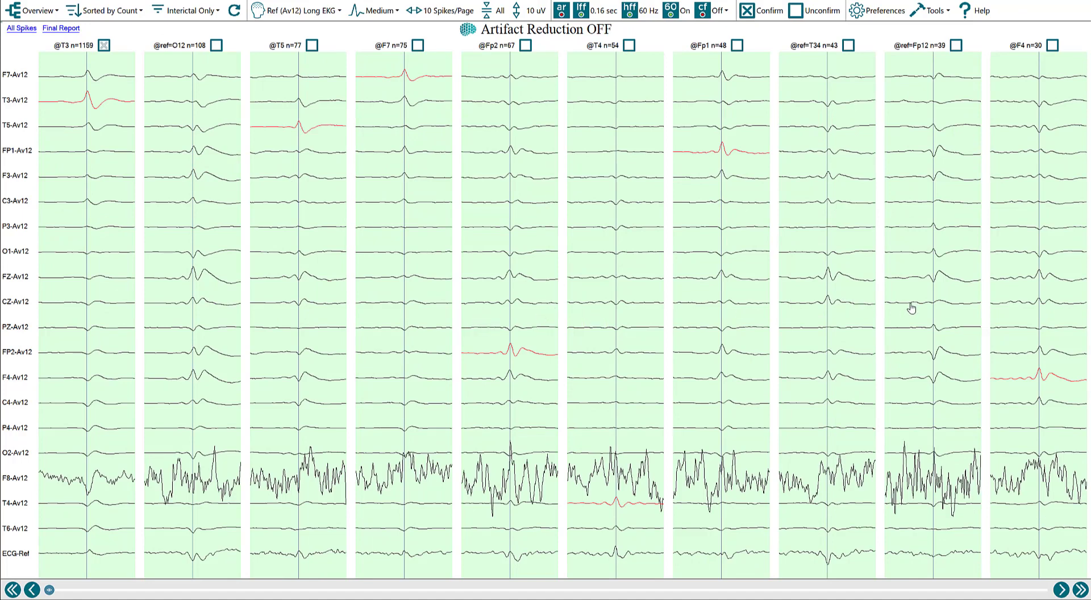
{"action": "left_click", "coordinate": [1081, 589]}
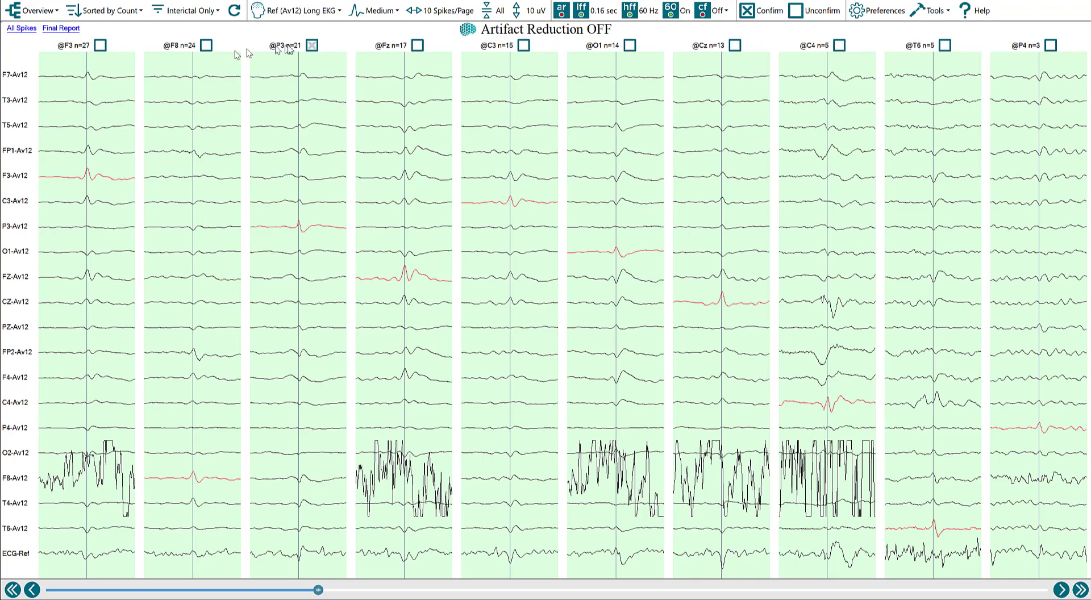
{"action": "left_click", "coordinate": [292, 201]}
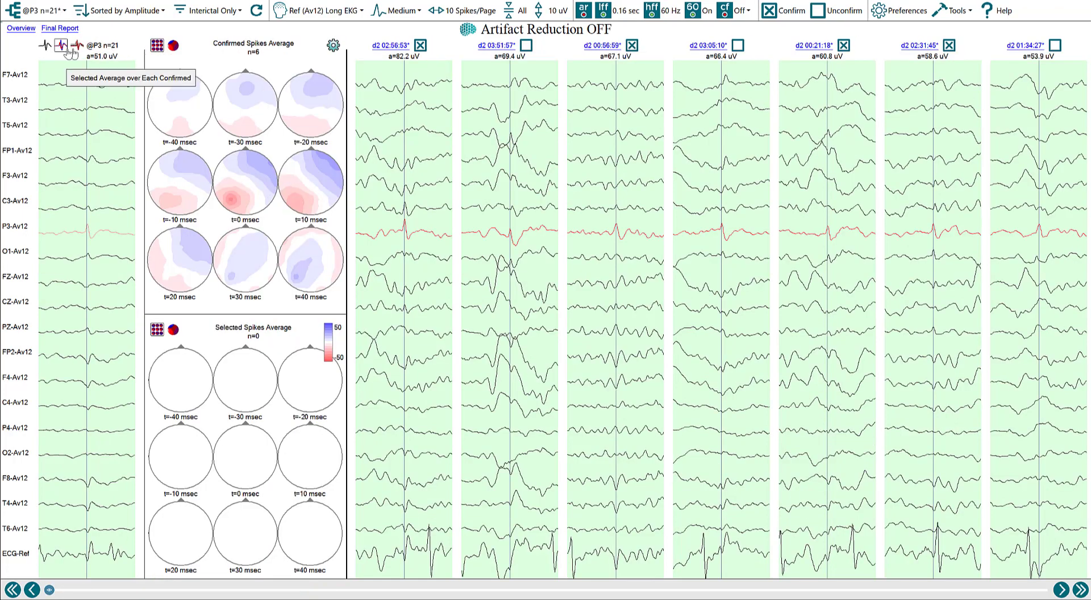
{"action": "left_click", "coordinate": [44, 48]}
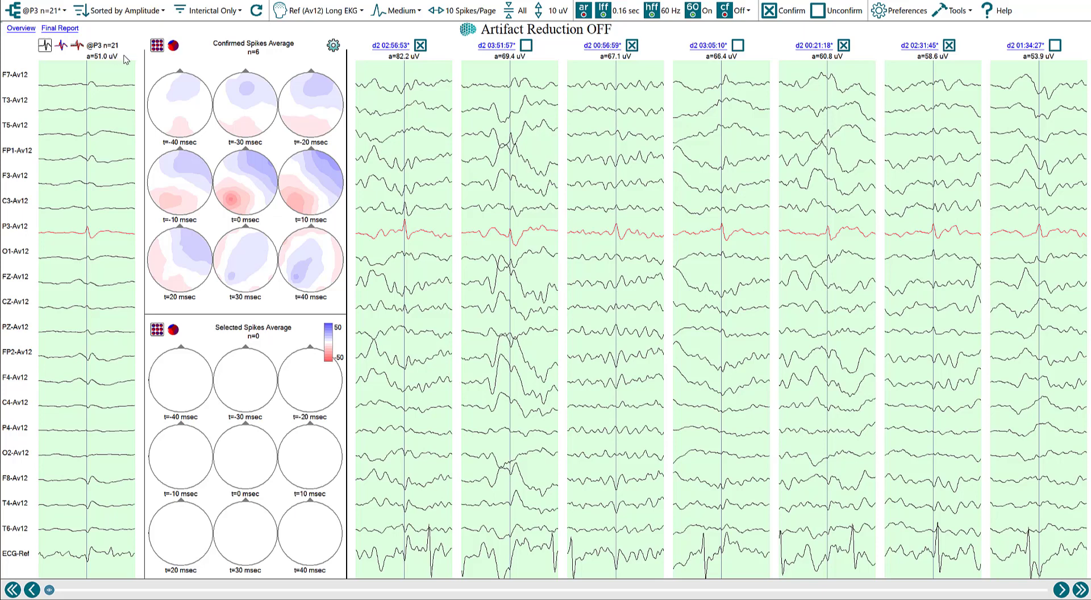
{"action": "left_click", "coordinate": [66, 46]}
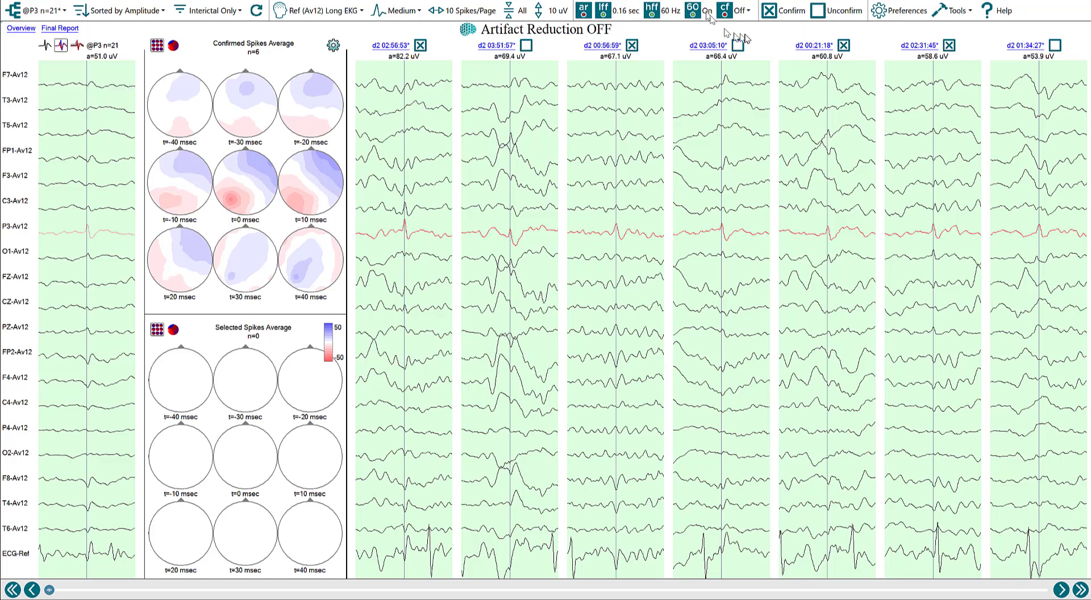
{"action": "left_click", "coordinate": [817, 13]}
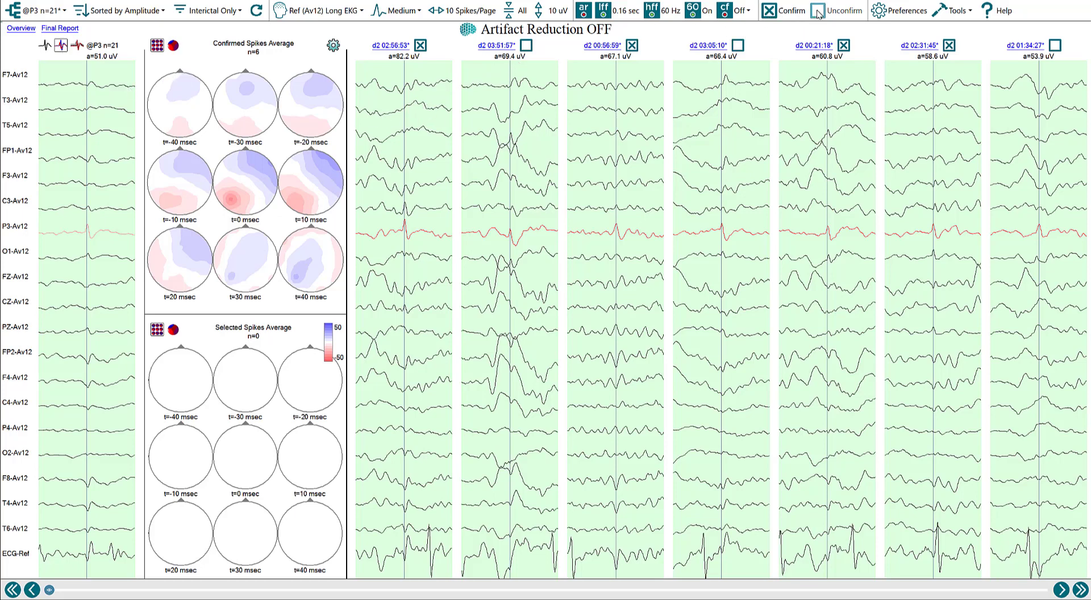
{"action": "left_click", "coordinate": [420, 46]}
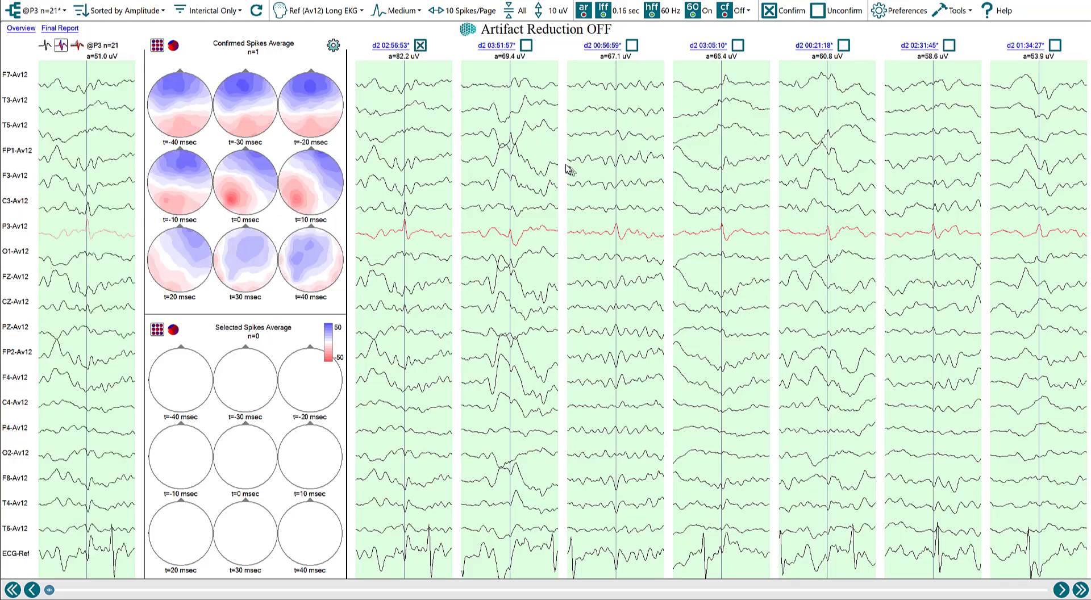
Overlay the d2 03:51:57 spike on the confirmed one and set the display sensitivity to 7 uV.
{"action": "left_click", "coordinate": [513, 162]}
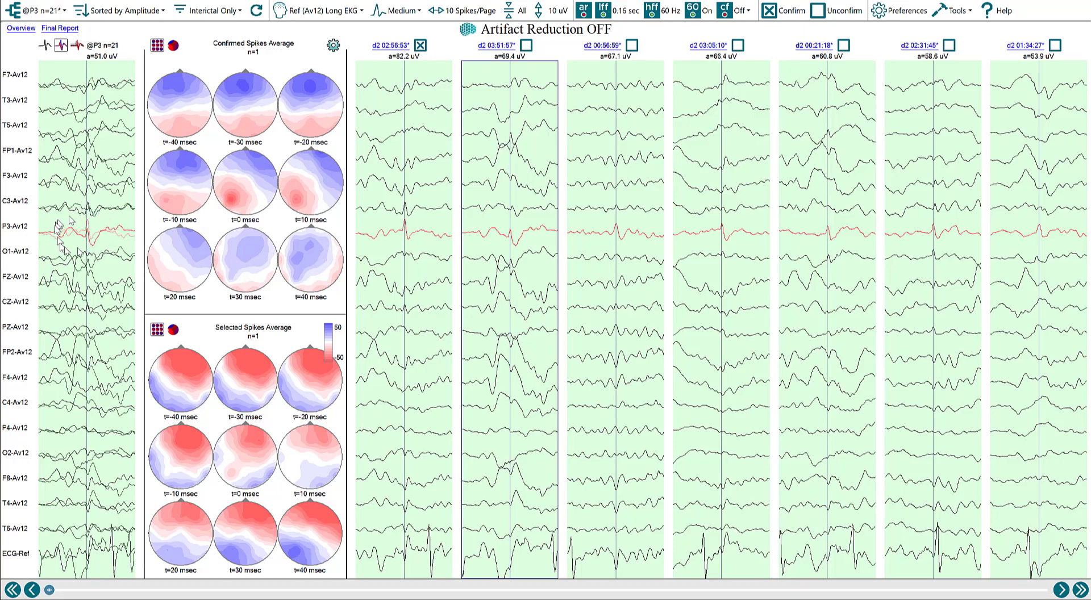
{"action": "left_click", "coordinate": [554, 11]}
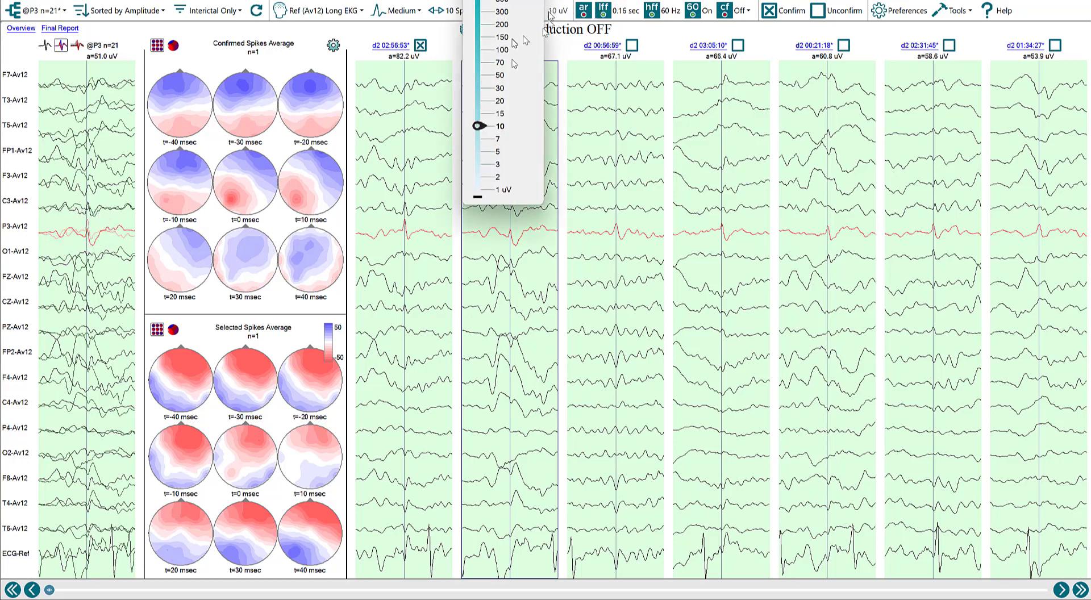
{"action": "left_click_drag", "start_coordinate": [478, 126], "coordinate": [478, 139]}
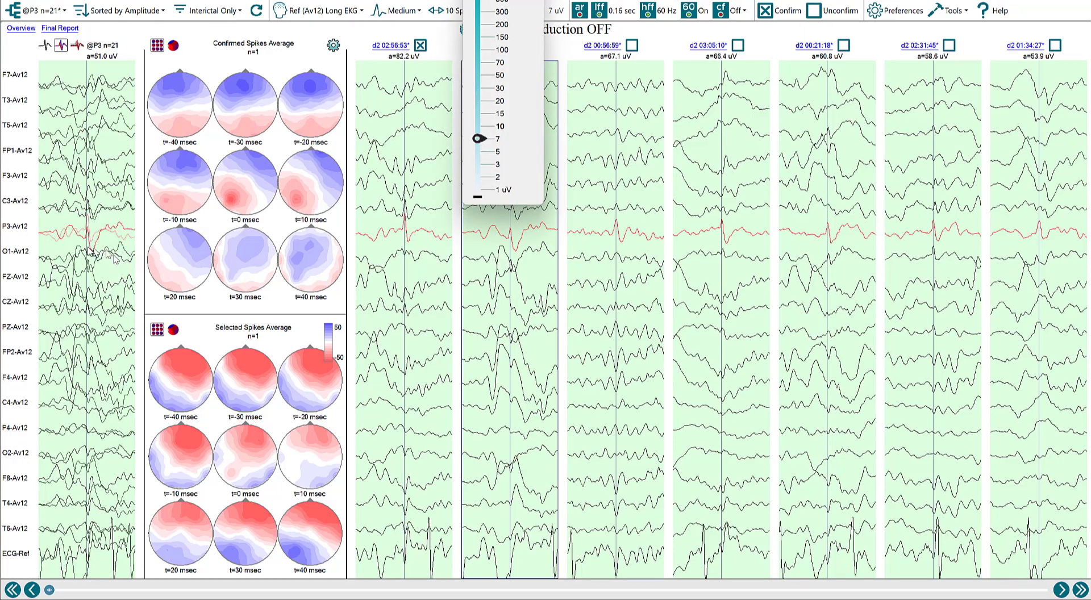
{"action": "left_click", "coordinate": [502, 275]}
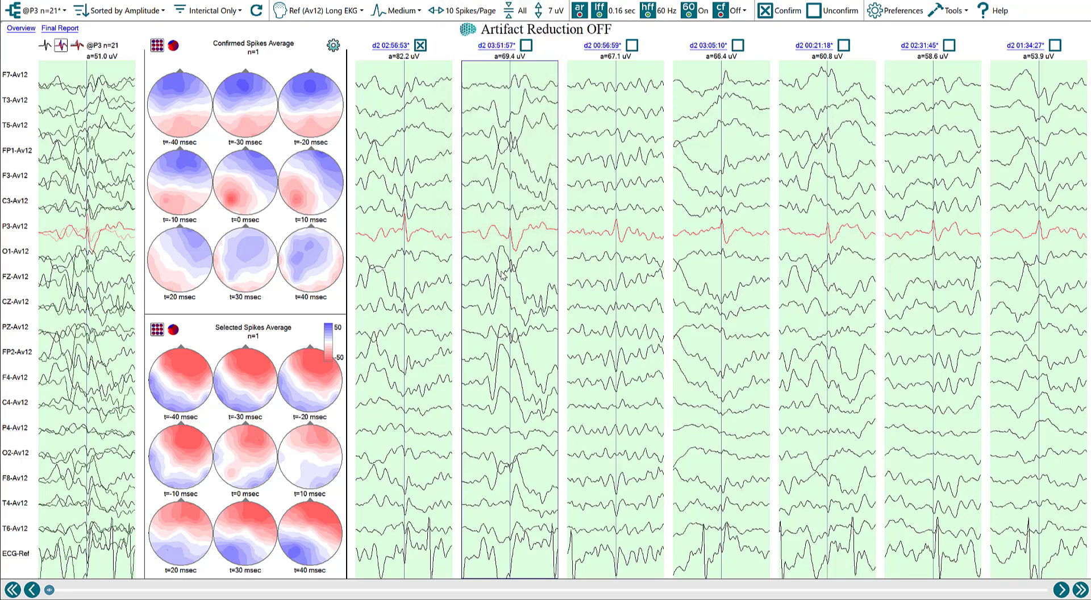
Compare the voltage maps of the d2 00:56:59 and d2 03:05:10 spikes and confirm the d2 03:05:10 spike.
{"action": "left_click", "coordinate": [637, 274]}
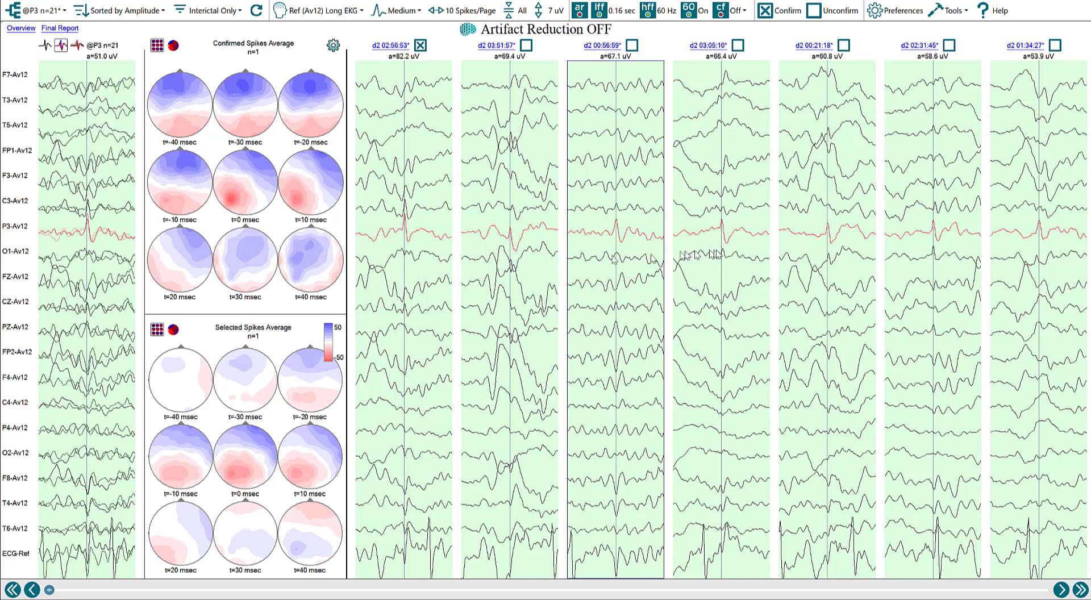
{"action": "left_click", "coordinate": [723, 253]}
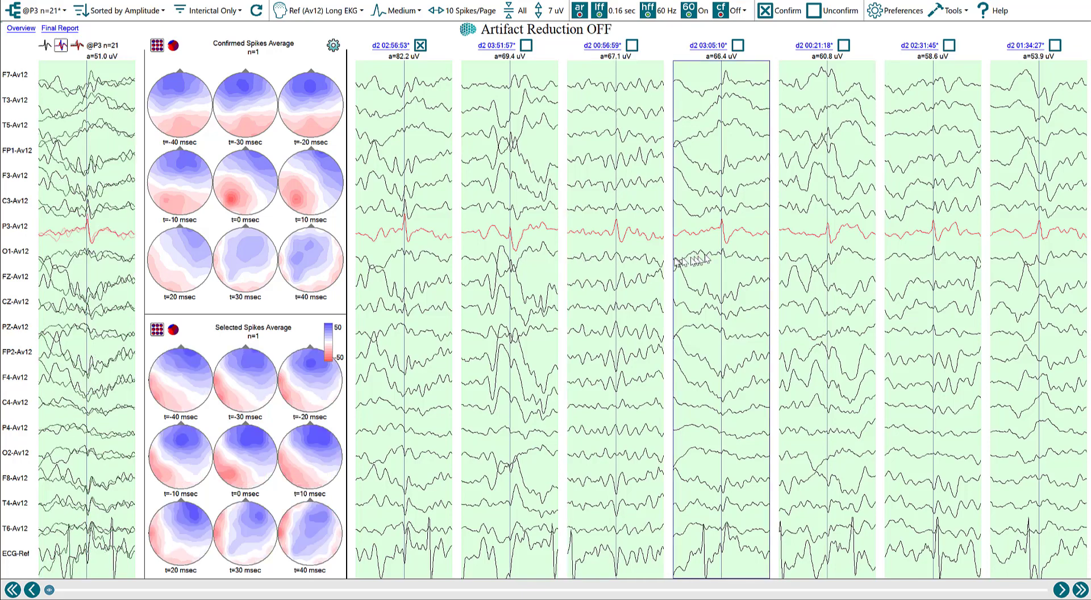
{"action": "left_click", "coordinate": [628, 259]}
{"action": "left_click", "coordinate": [697, 258]}
{"action": "left_click", "coordinate": [737, 46]}
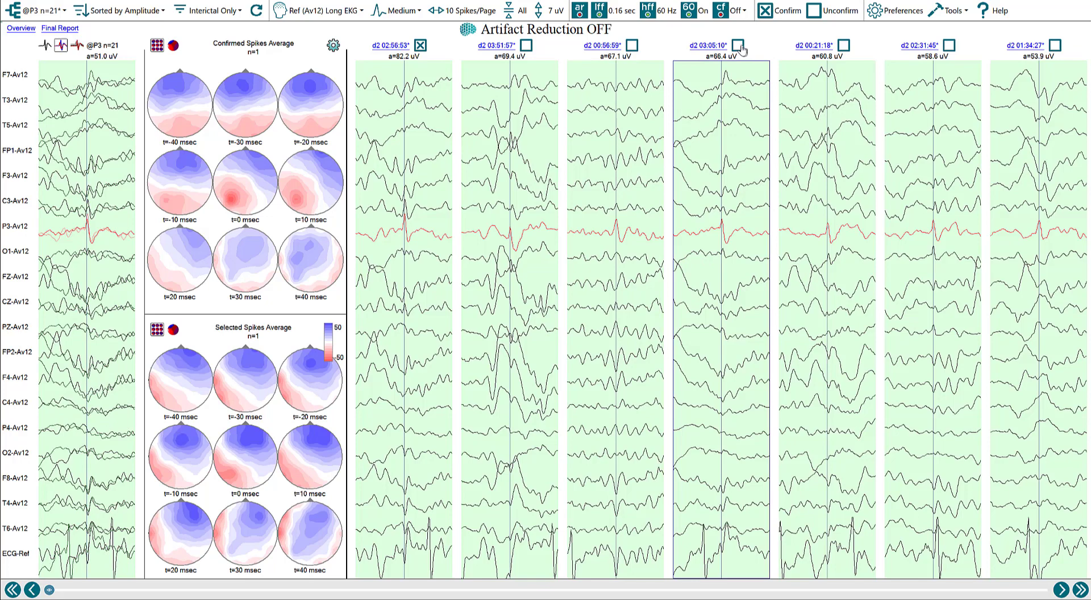
Check the d2 00:21:18 spike against the confirmed average and confirm the d2 02:31:45 spike.
{"action": "left_click", "coordinate": [831, 147]}
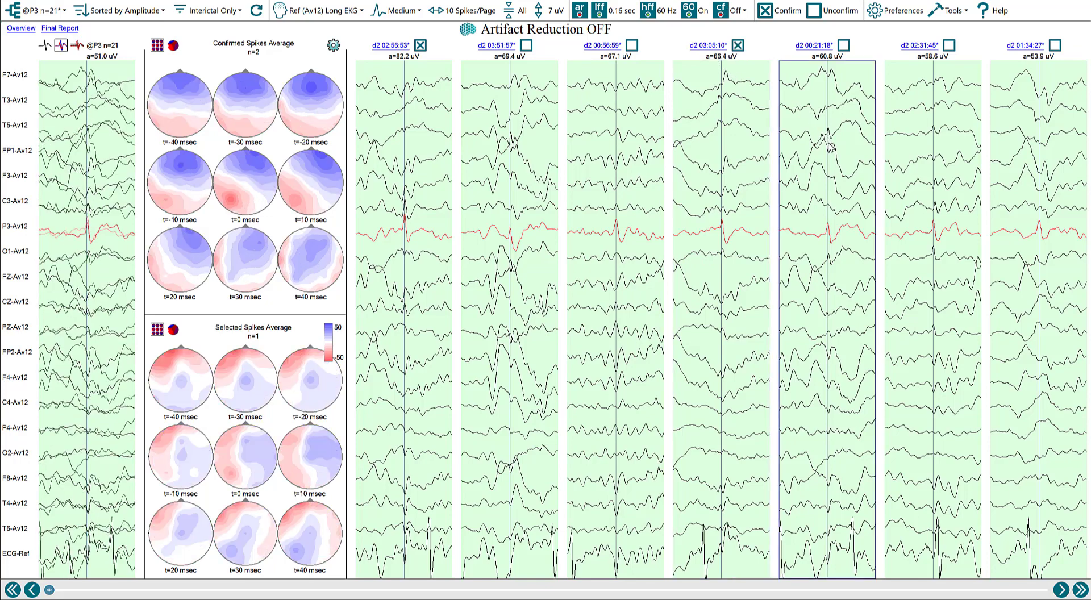
{"action": "left_click", "coordinate": [941, 155]}
{"action": "left_click", "coordinate": [949, 47]}
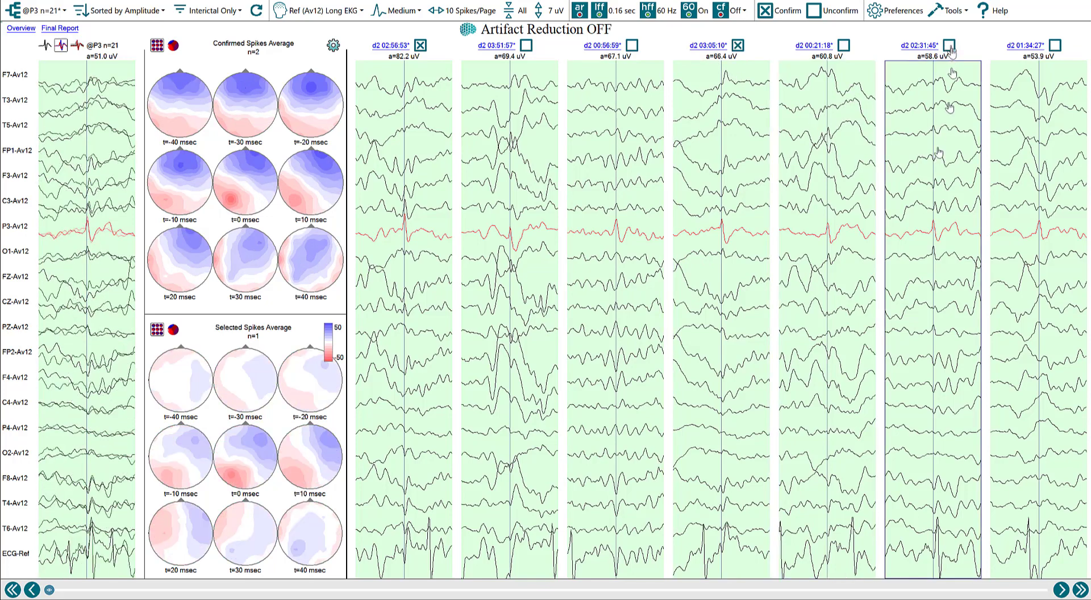
On the following page, confirm the d1 15:14:16 and d2 01:51:20 spikes and check the d2 01:43:36 spike against the confirmed average.
{"action": "scroll", "coordinate": [929, 194], "scroll_direction": "down", "scroll_amount": 1}
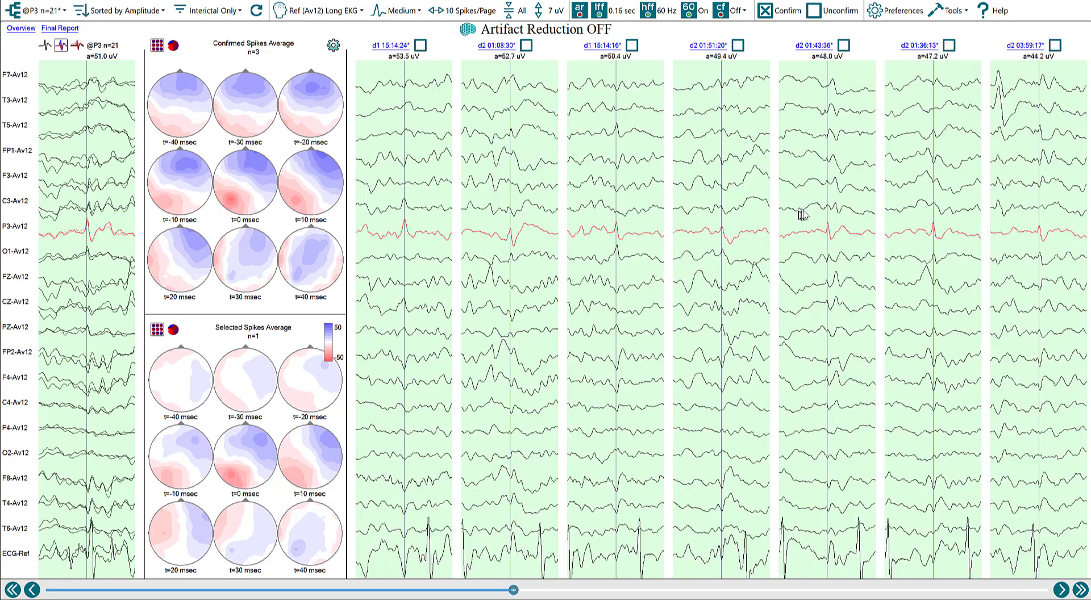
{"action": "left_click", "coordinate": [633, 228]}
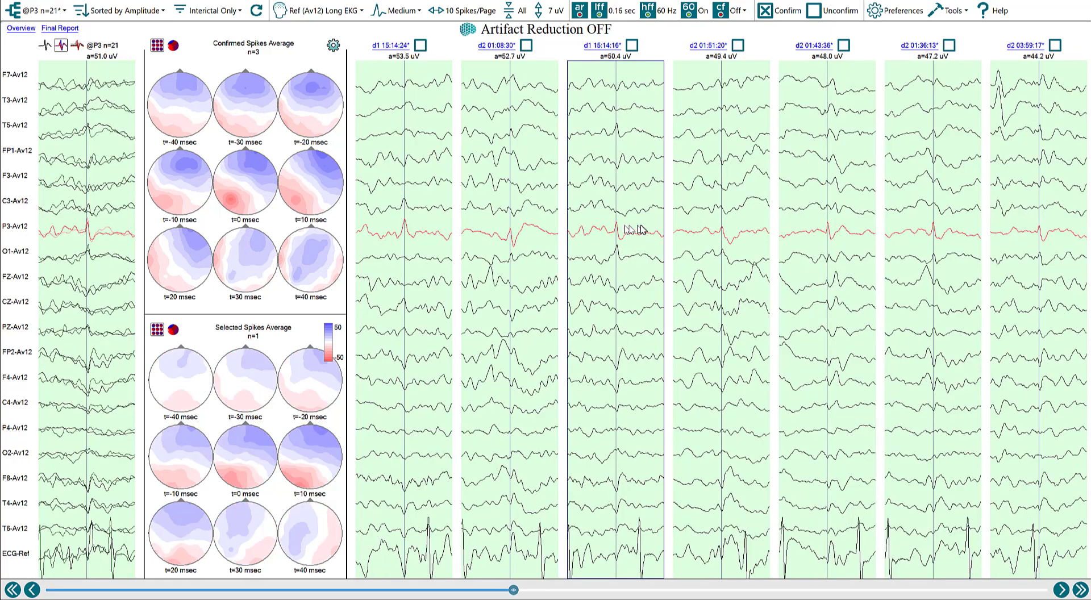
{"action": "left_click", "coordinate": [632, 45]}
{"action": "left_click", "coordinate": [729, 191]}
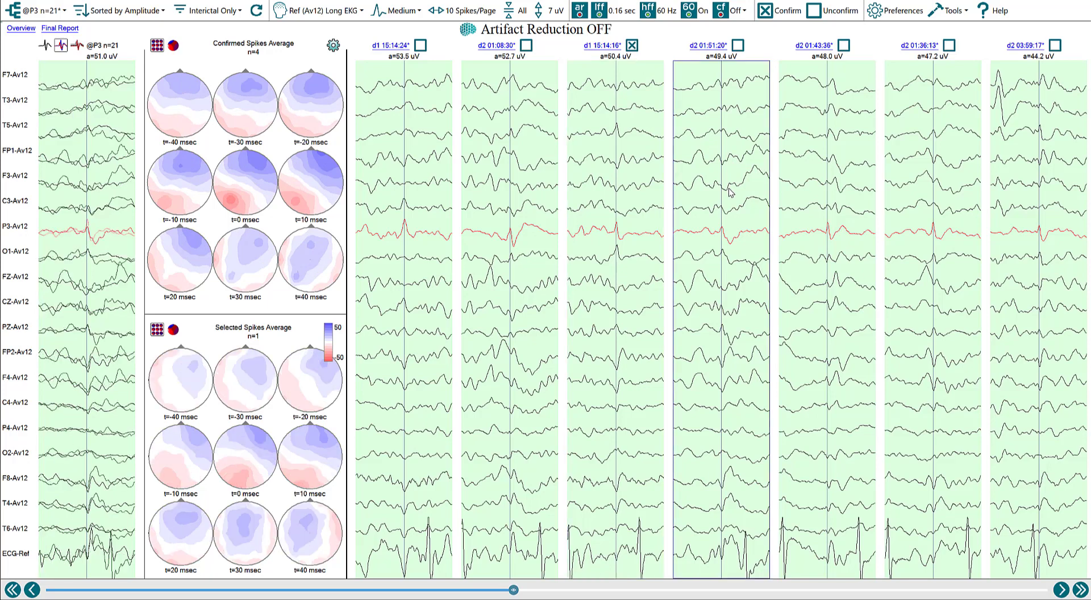
{"action": "left_click", "coordinate": [738, 45]}
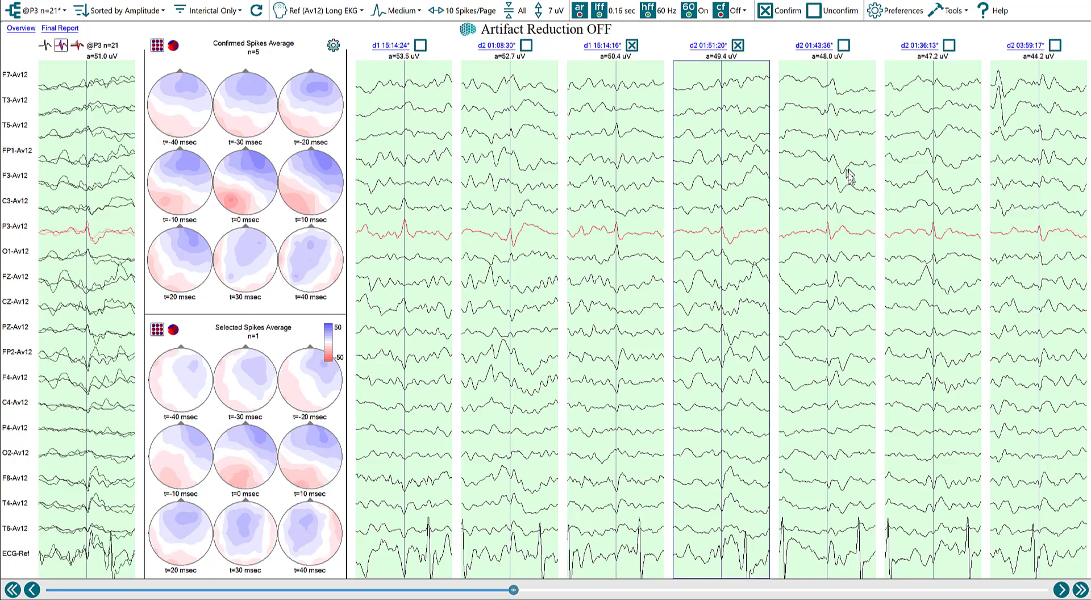
{"action": "left_click", "coordinate": [851, 193]}
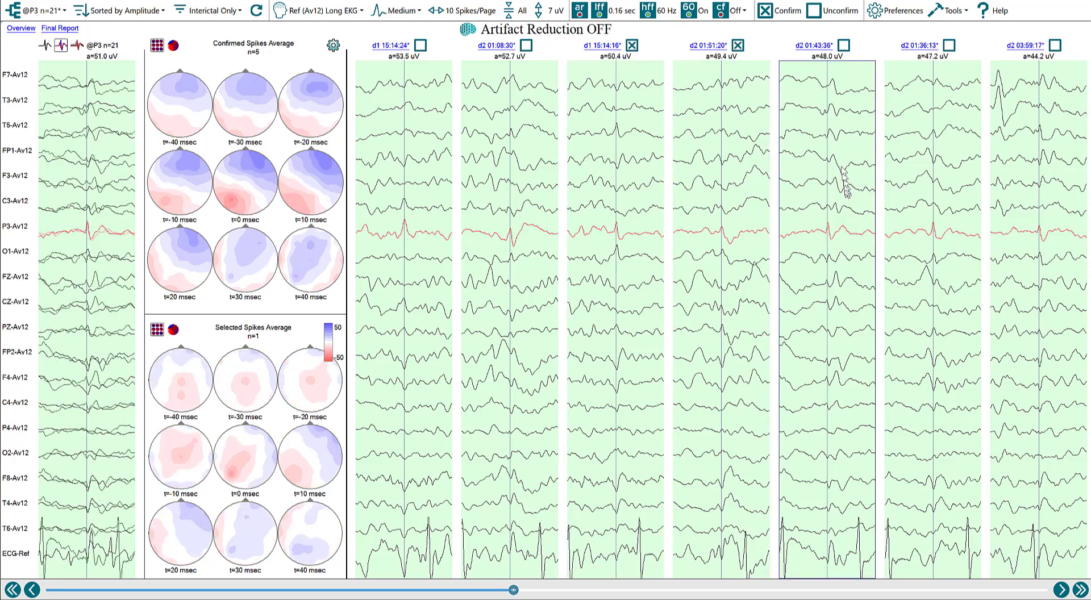
Confirm the d2 01:43:36 and d2 01:36:13 spikes, plus the d2 01:37:39 spike on the following page.
{"action": "left_click", "coordinate": [844, 45]}
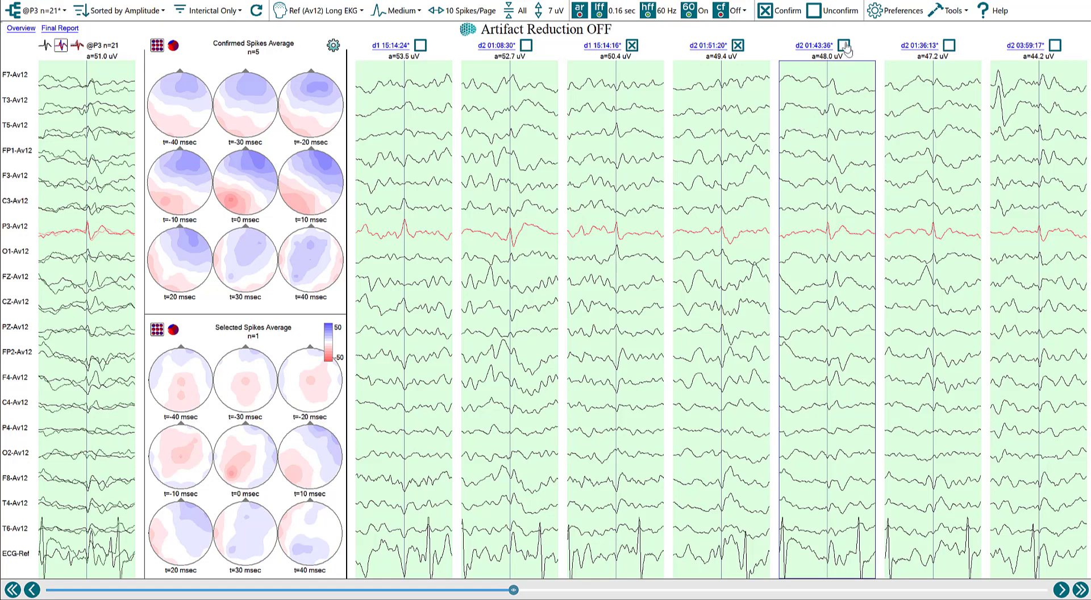
{"action": "left_click", "coordinate": [932, 154]}
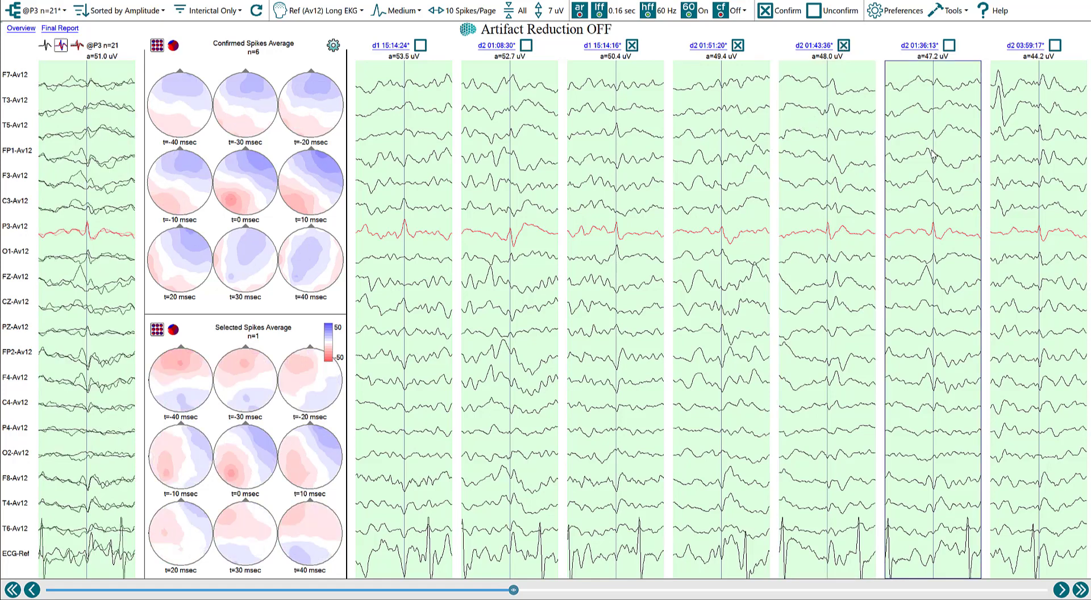
{"action": "left_click", "coordinate": [949, 46]}
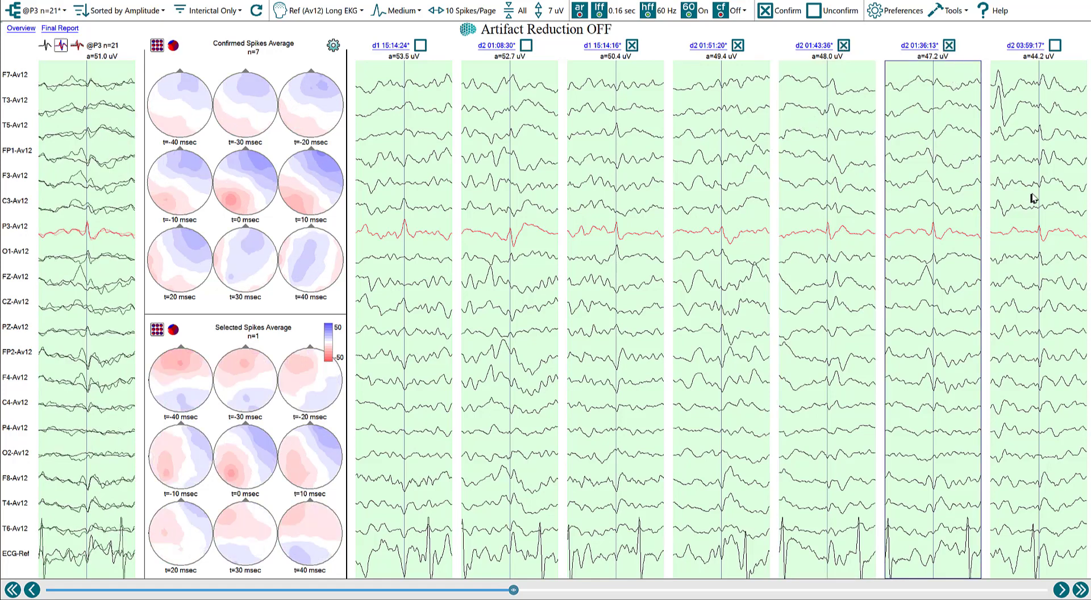
{"action": "key", "text": "Page_Down"}
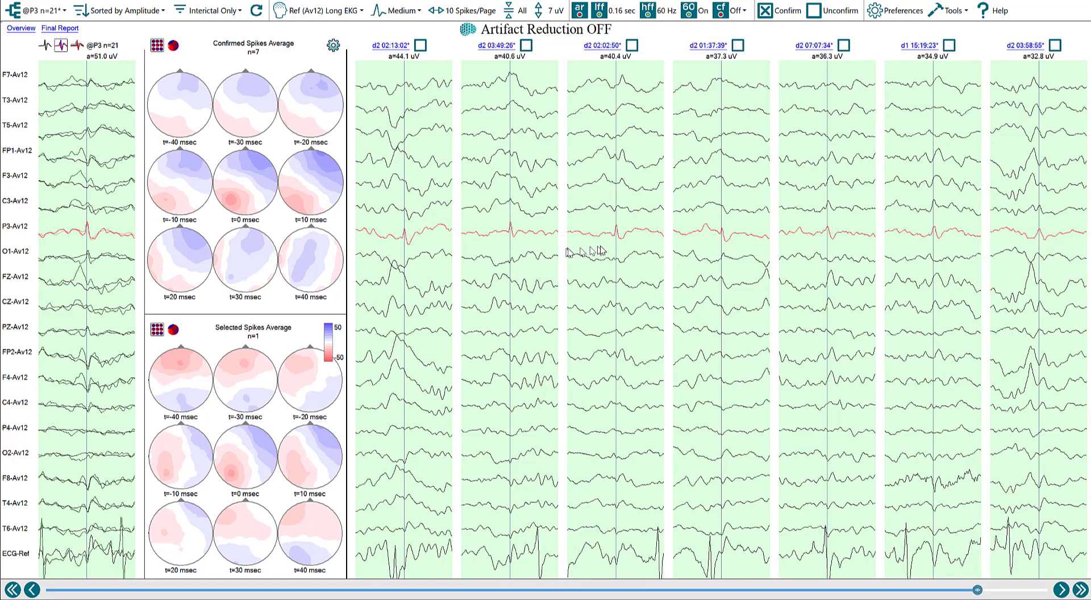
{"action": "left_click", "coordinate": [715, 211]}
{"action": "left_click", "coordinate": [738, 46]}
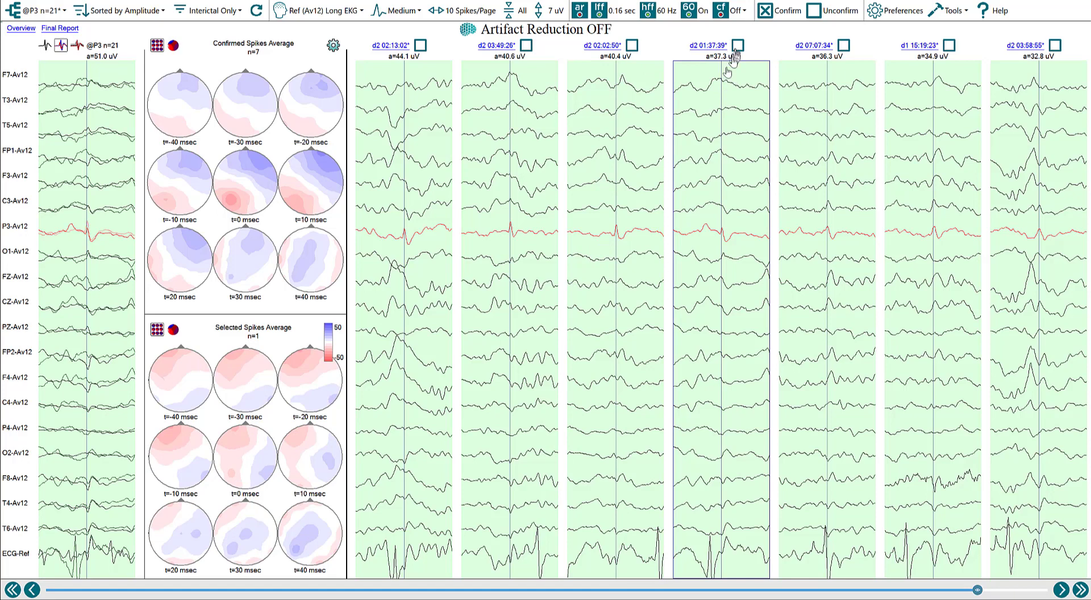
{"action": "left_click", "coordinate": [23, 28]}
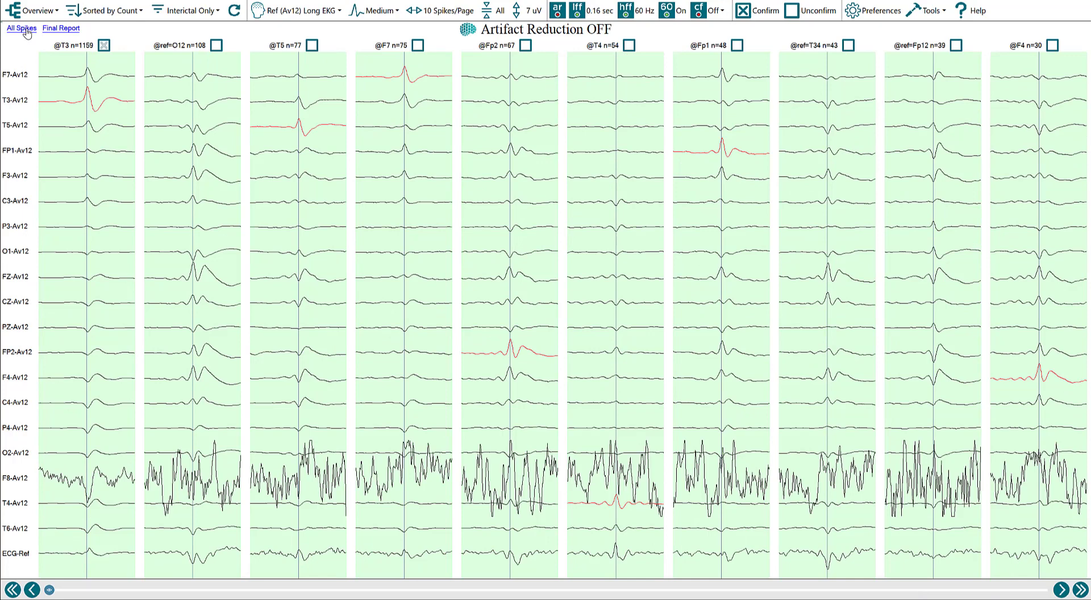
{"action": "left_click", "coordinate": [59, 28]}
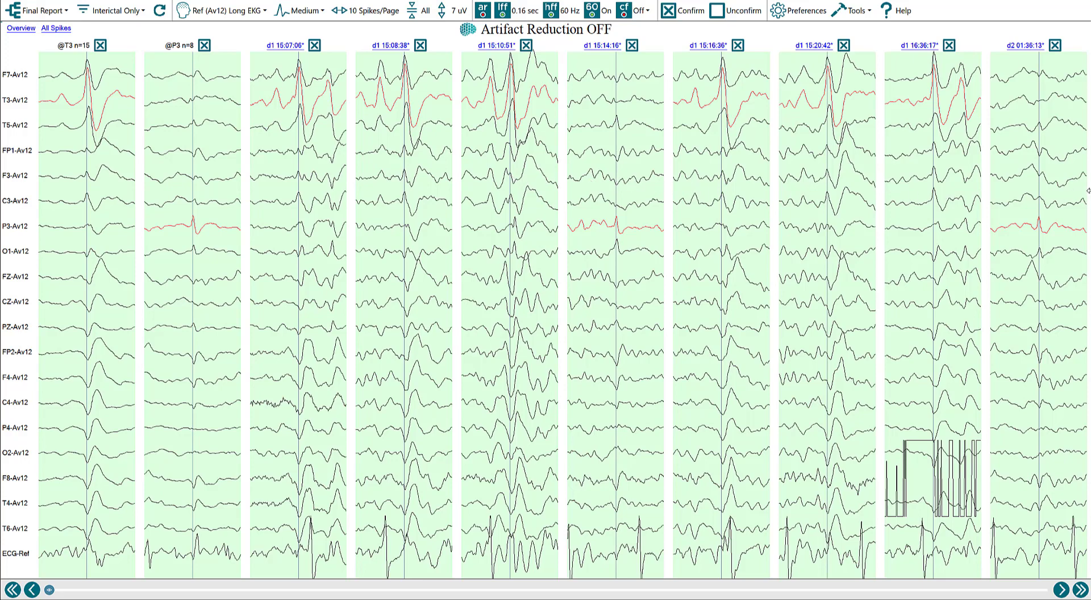
{"action": "left_click", "coordinate": [60, 254]}
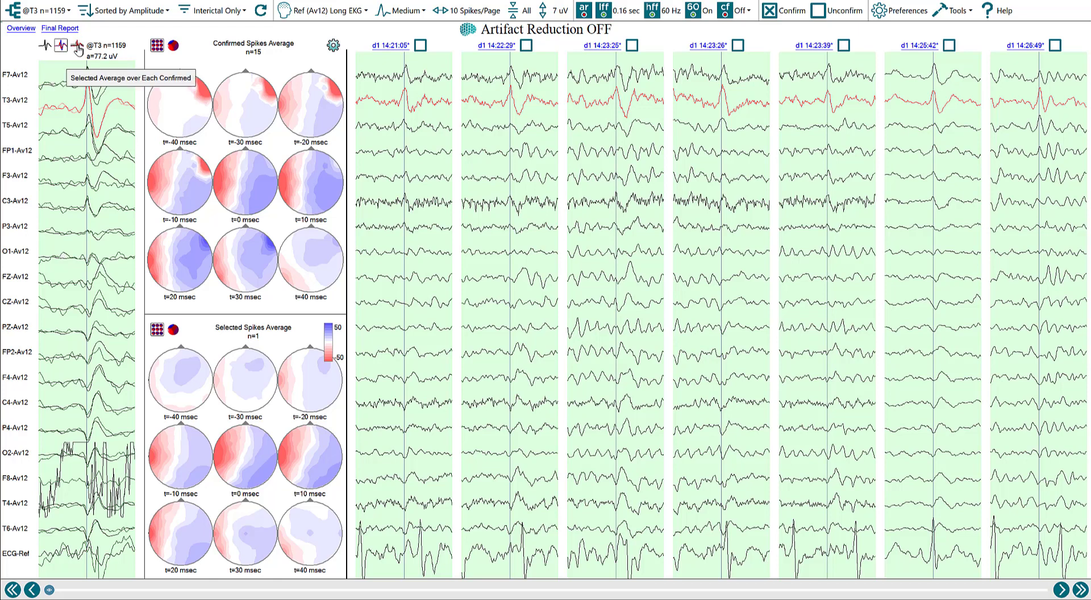
{"action": "left_click", "coordinate": [76, 48]}
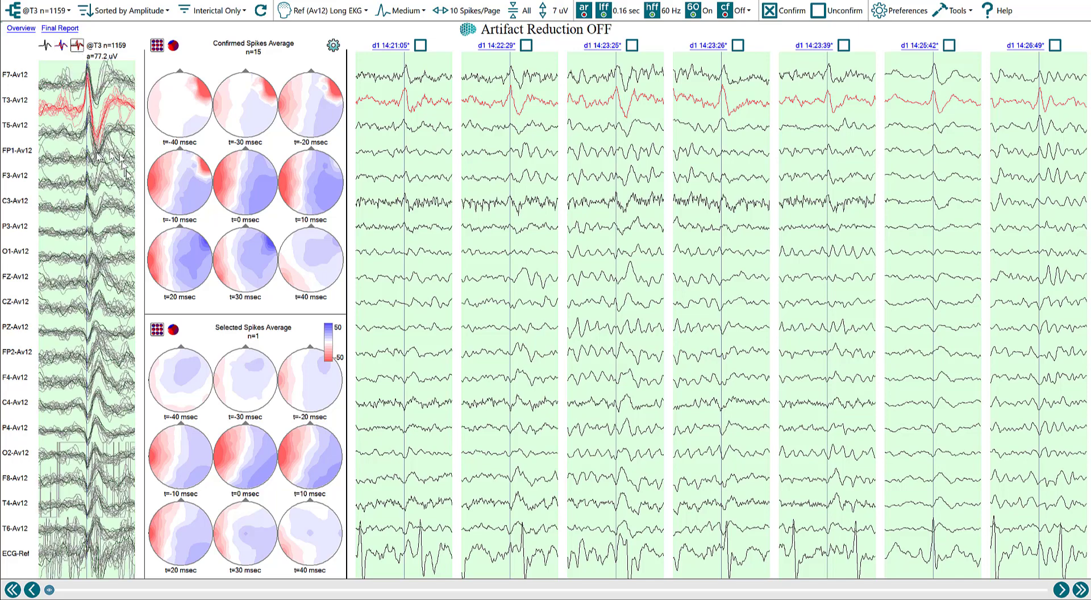
{"action": "left_click", "coordinate": [557, 14]}
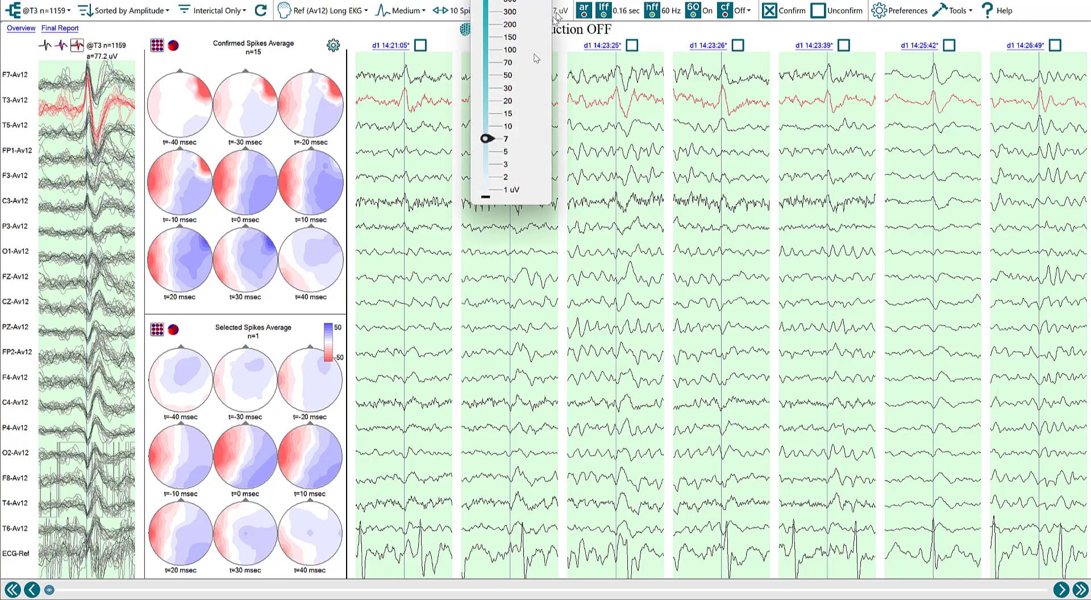
{"action": "left_click_drag", "start_coordinate": [499, 136], "coordinate": [498, 125]}
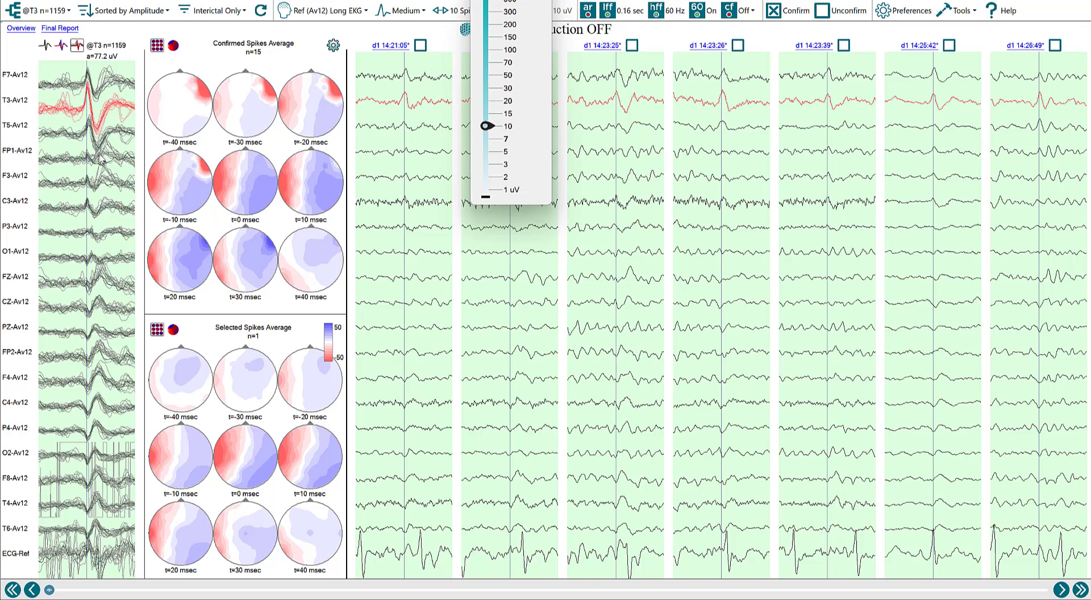
{"action": "left_click", "coordinate": [528, 280]}
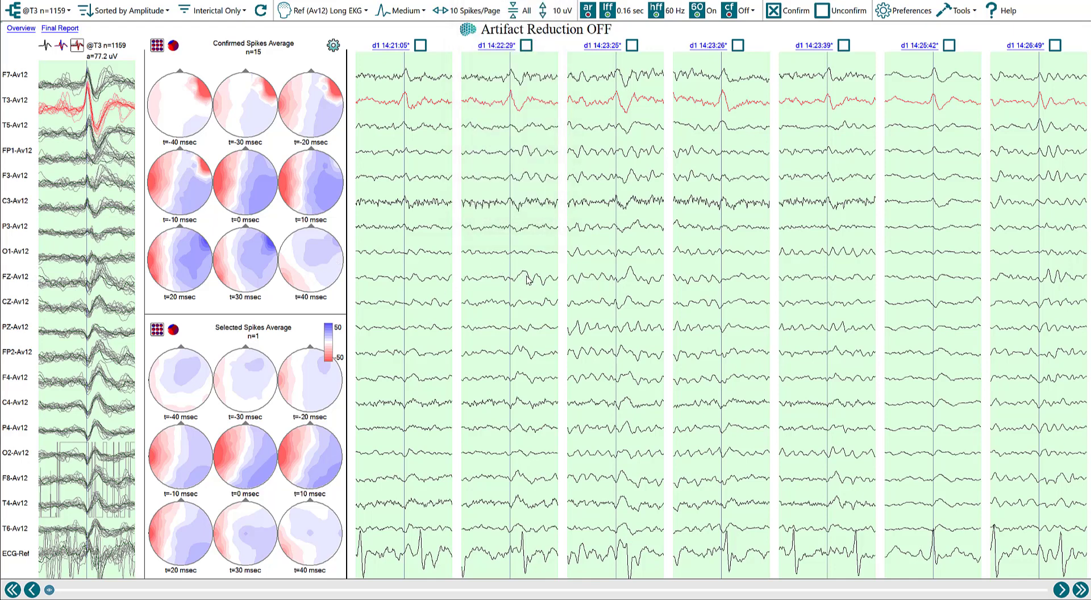
{"action": "key", "text": "Page_Down"}
{"action": "key", "text": "Page_Down"}
{"action": "key", "text": "Page_Down"}
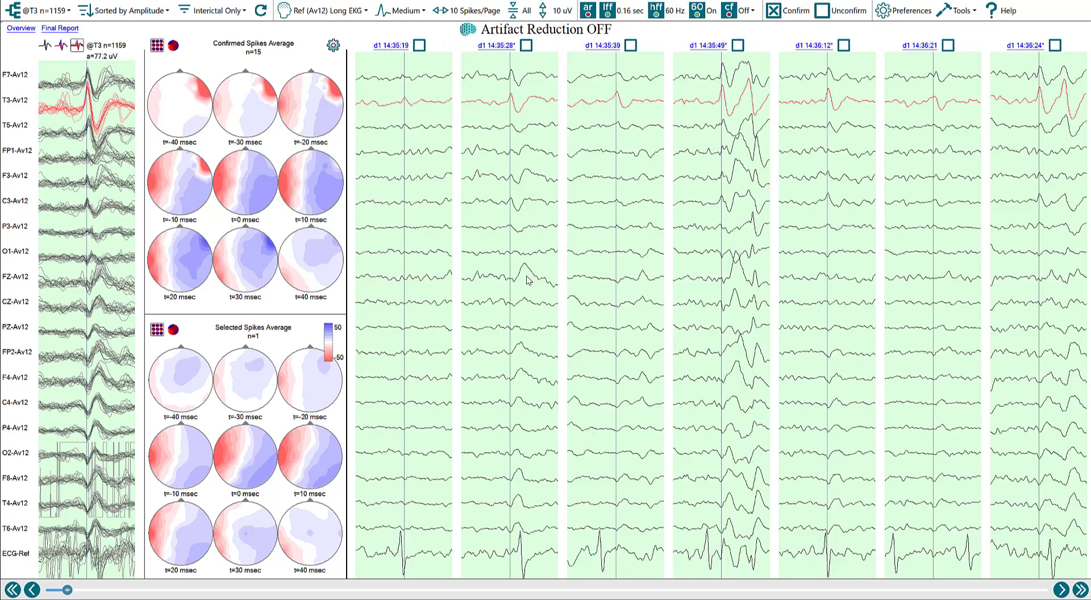
{"action": "key", "text": "Page_Down"}
{"action": "key", "text": "Page_Down"}
{"action": "key", "text": "Page_Down"}
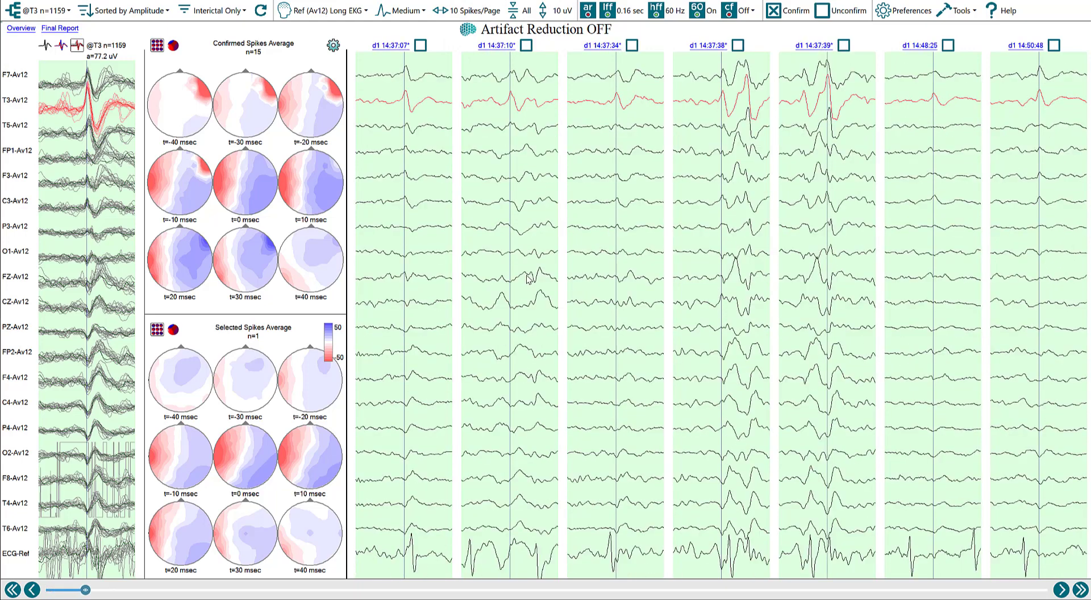
{"action": "key", "text": "Page_Up"}
{"action": "key", "text": "Page_Up"}
{"action": "key", "text": "Page_Up"}
{"action": "key", "text": "Page_Up"}
{"action": "key", "text": "Page_Up"}
{"action": "key", "text": "Page_Up"}
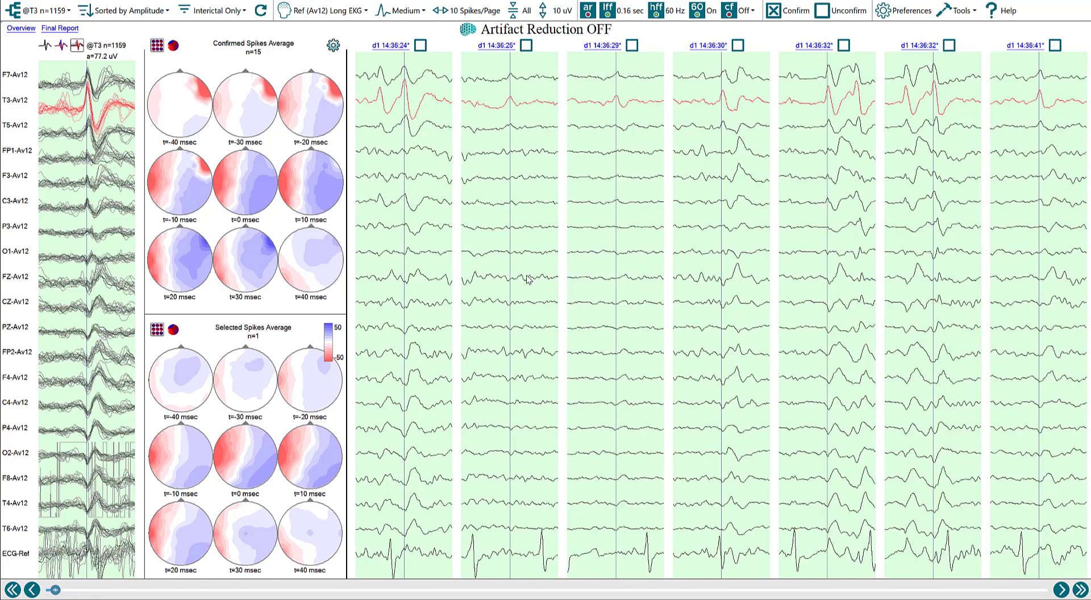
{"action": "left_click", "coordinate": [149, 13]}
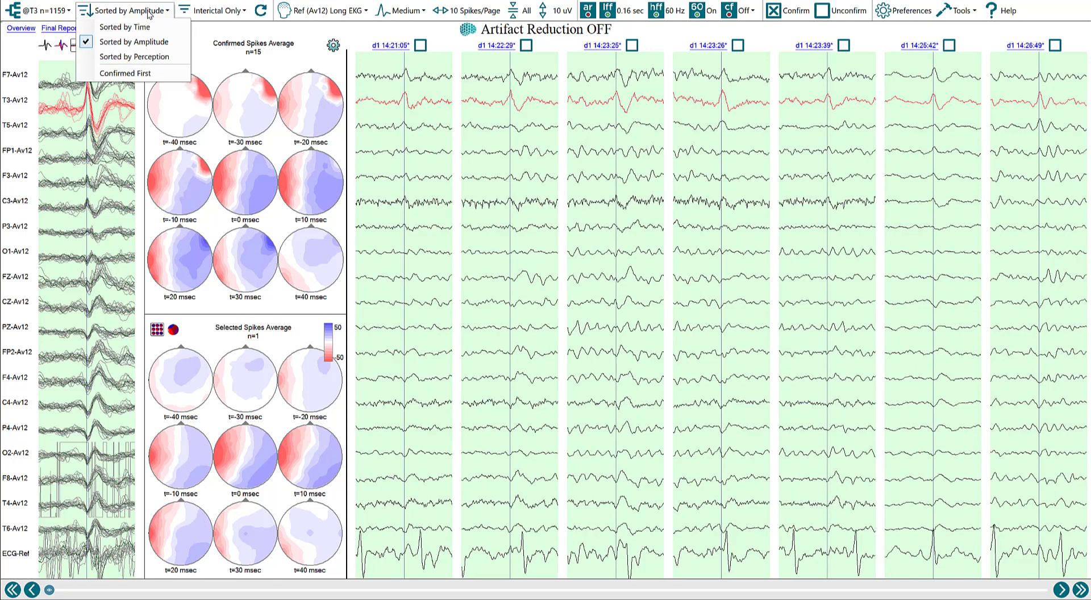
{"action": "left_click", "coordinate": [112, 73]}
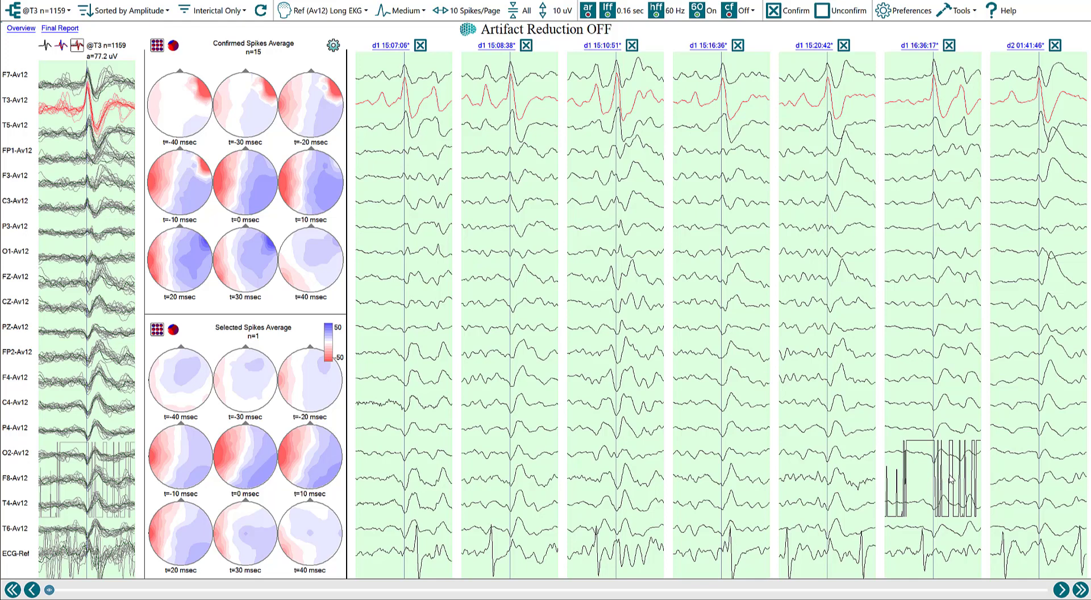
{"action": "left_click", "coordinate": [949, 46]}
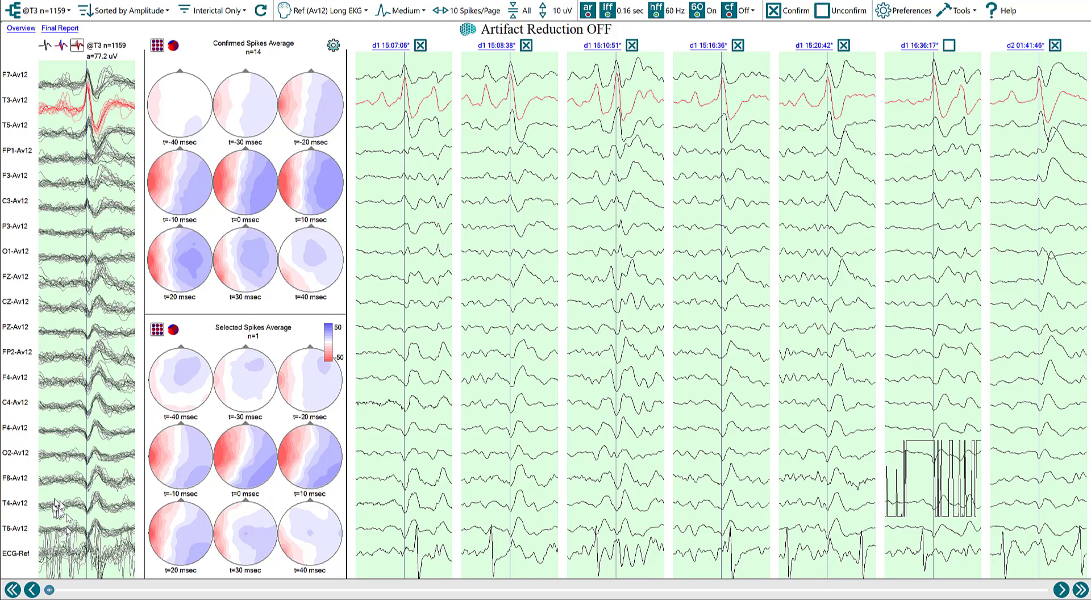
{"action": "left_click", "coordinate": [136, 13]}
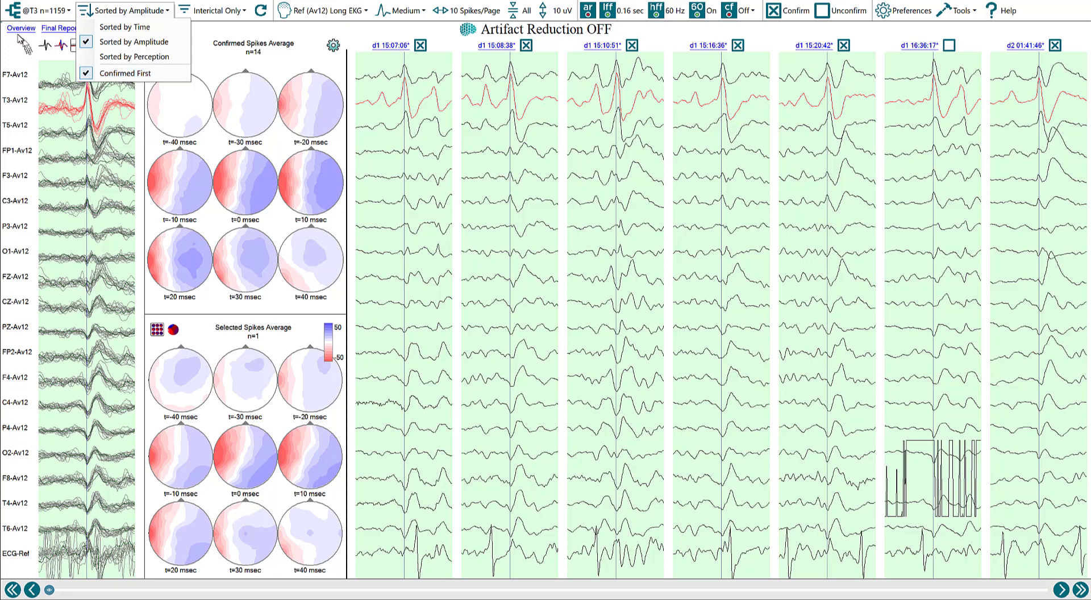
{"action": "left_click", "coordinate": [49, 29]}
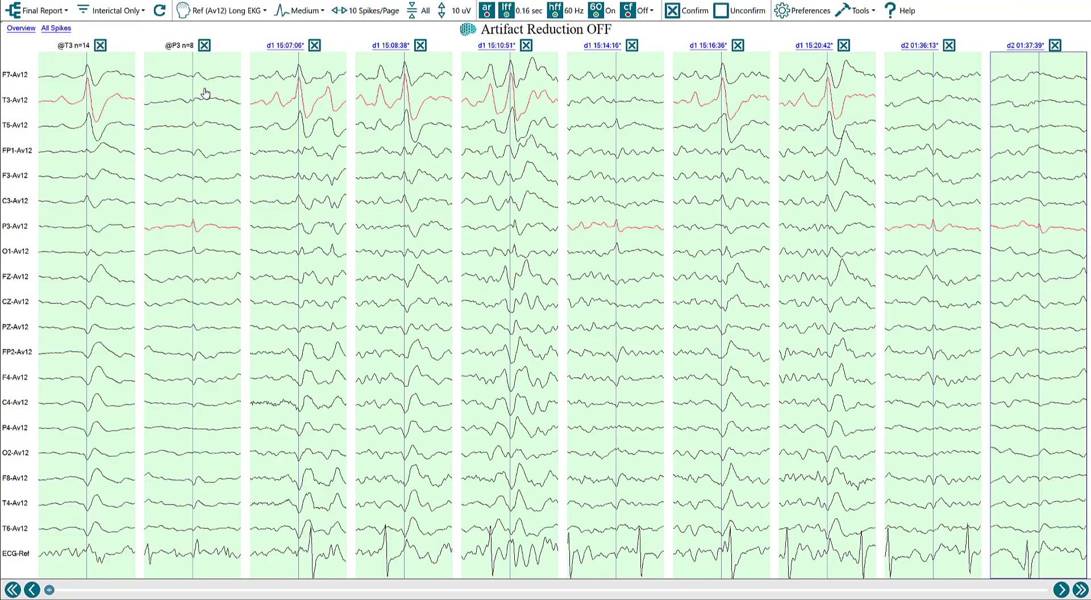
{"action": "left_click", "coordinate": [186, 71]}
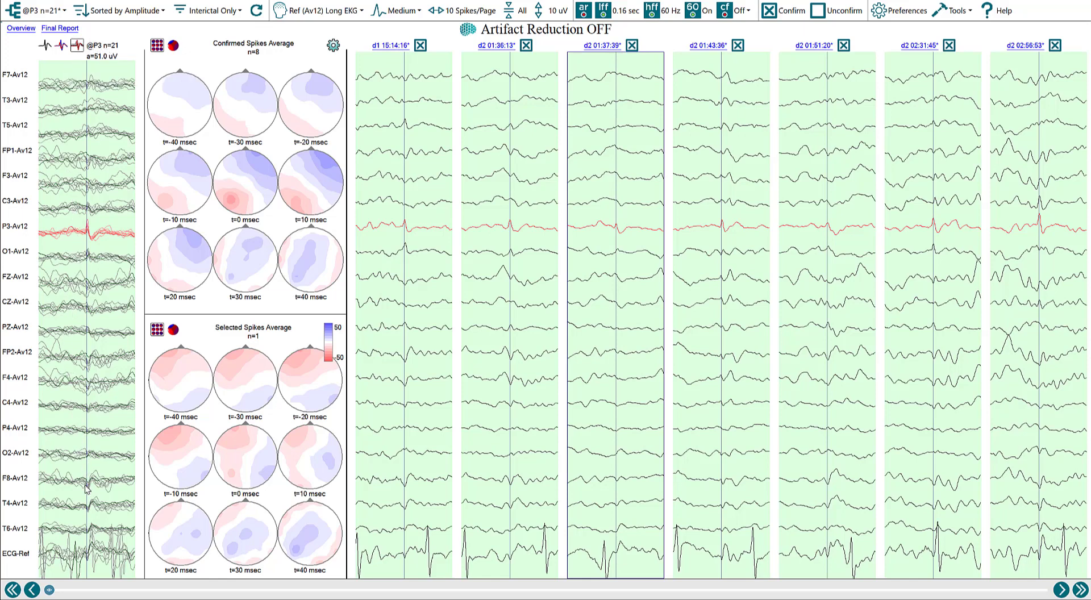
{"action": "left_click", "coordinate": [66, 30]}
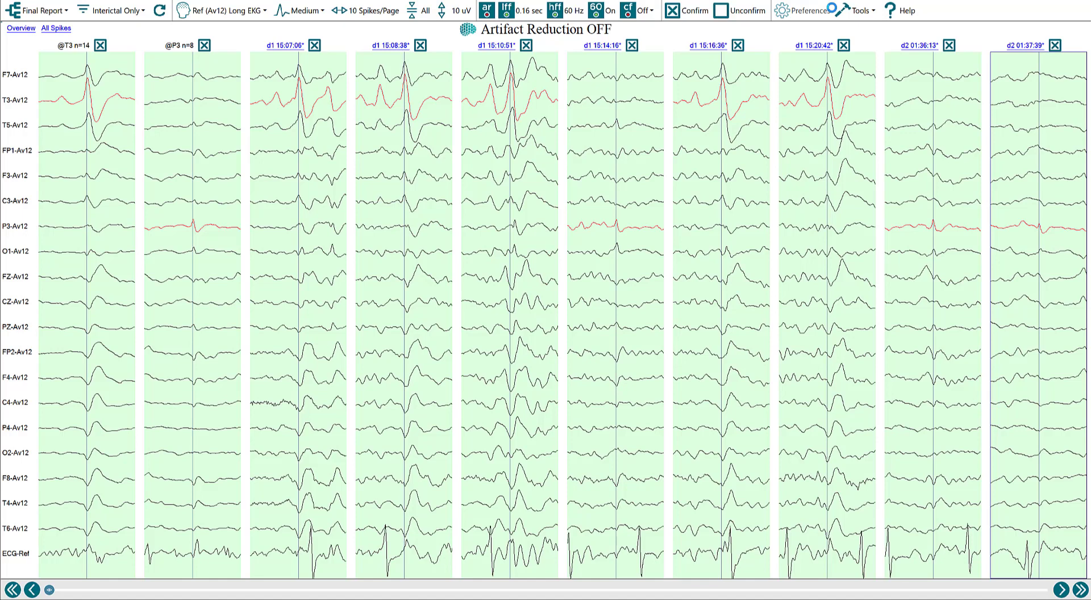
Mark the confirmed spike groups in the final report as VPlot comments.
{"action": "left_click", "coordinate": [832, 8]}
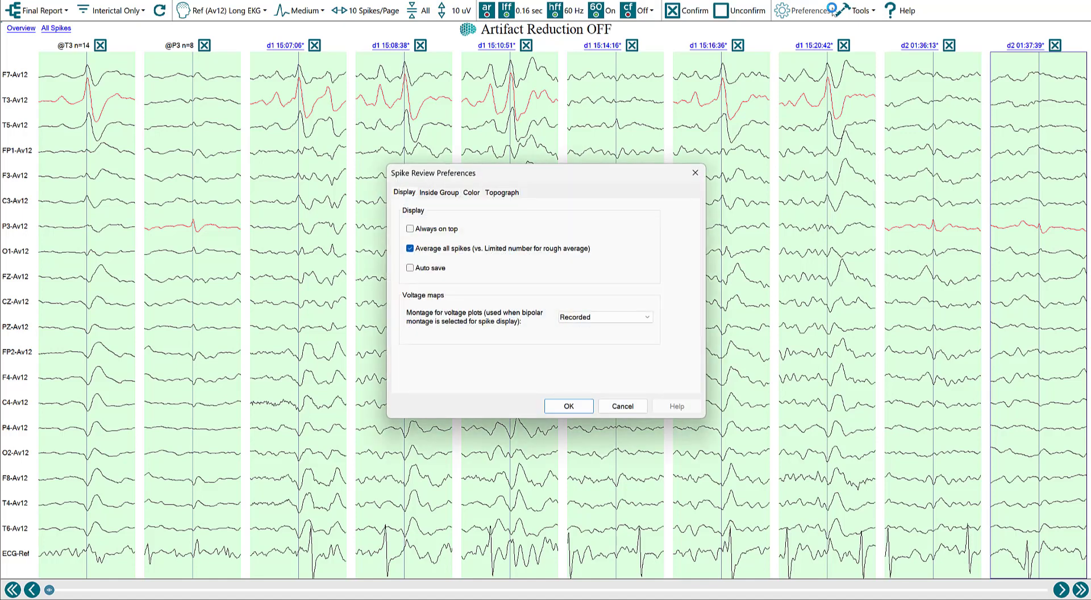
{"action": "left_click", "coordinate": [615, 407]}
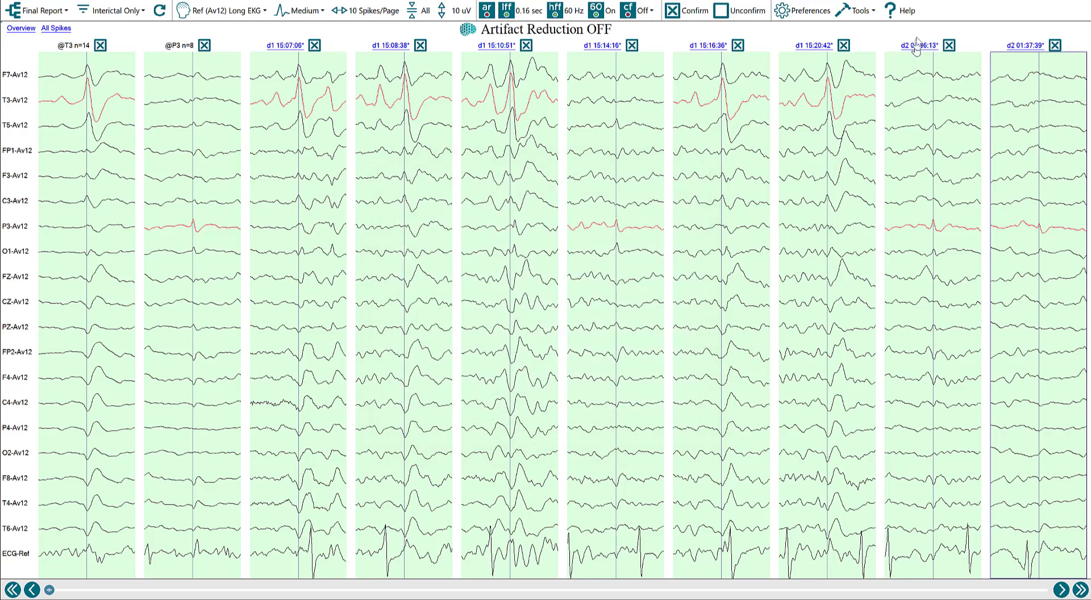
{"action": "left_click", "coordinate": [873, 11]}
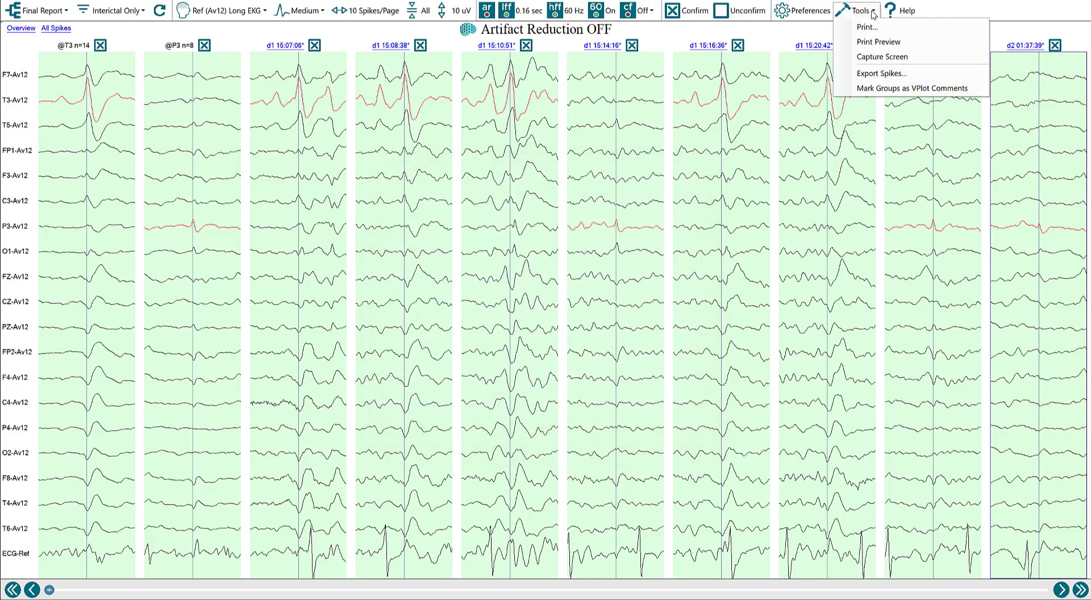
{"action": "left_click", "coordinate": [882, 90]}
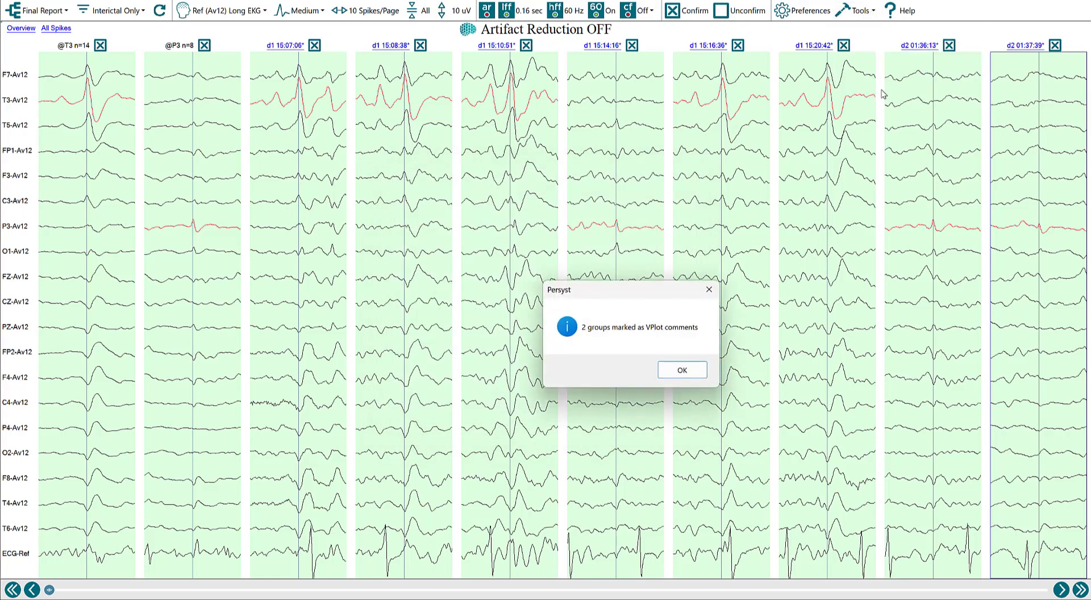
{"action": "left_click", "coordinate": [682, 370]}
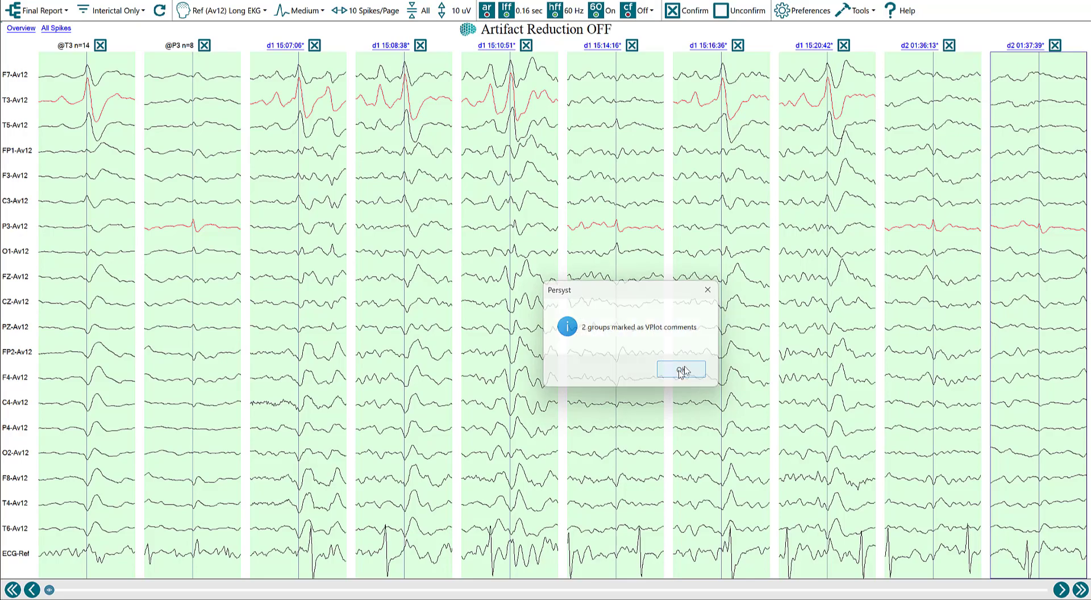
Close Spike Review and display all of the recording's comments, sorted by text.
{"action": "left_click", "coordinate": [1083, 8]}
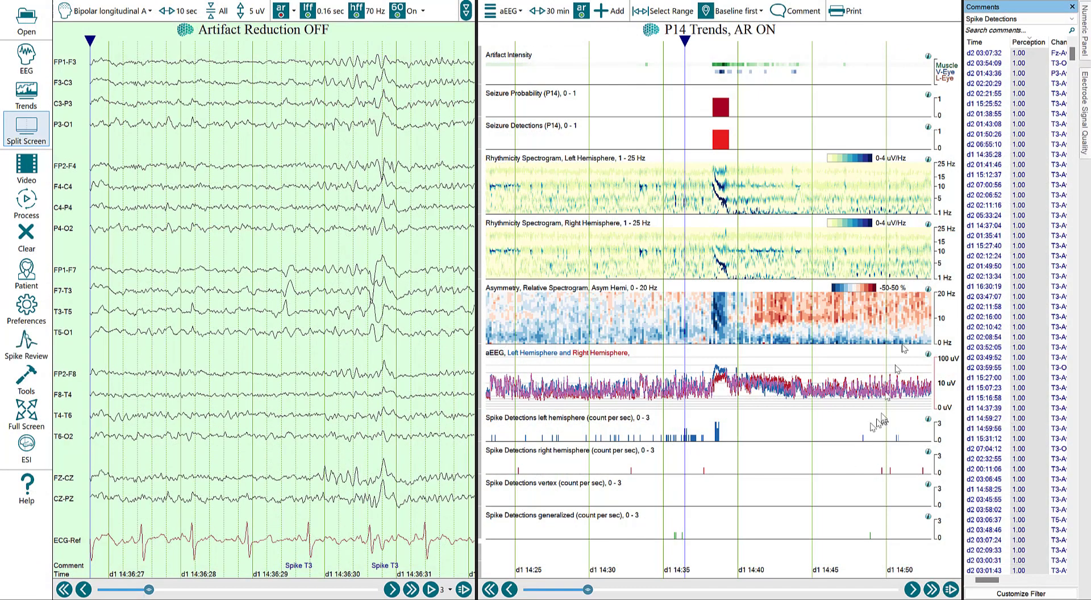
{"action": "left_click", "coordinate": [1003, 20]}
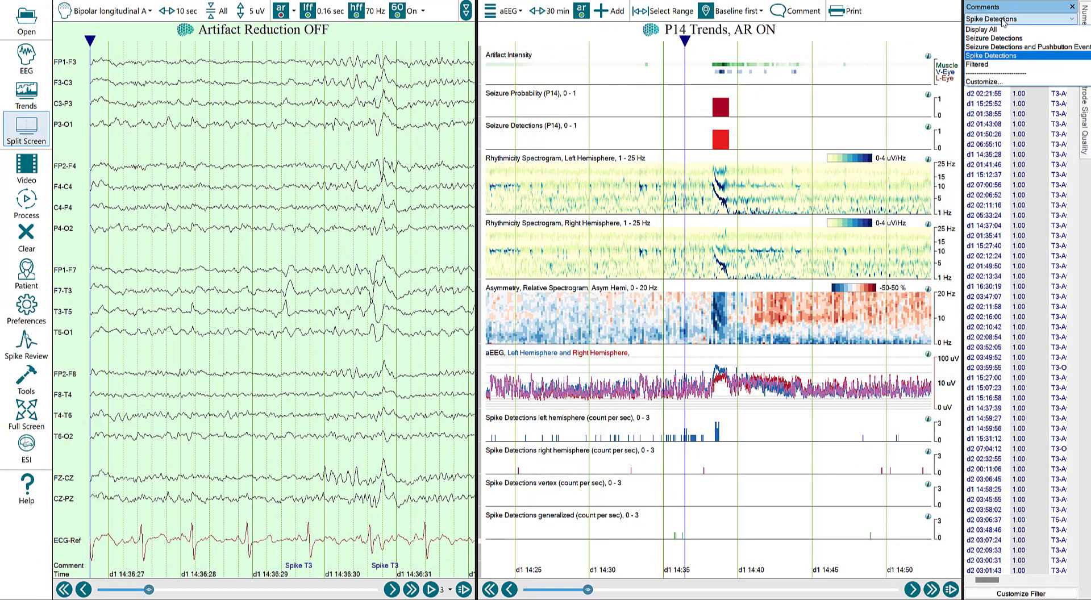
{"action": "left_click", "coordinate": [1000, 29]}
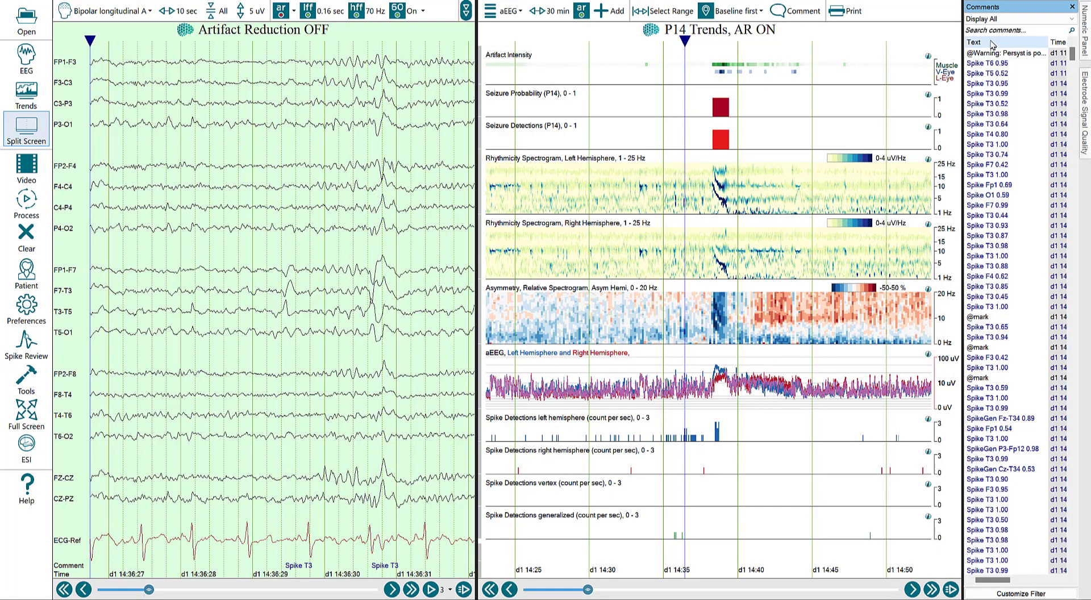
{"action": "left_click", "coordinate": [992, 43]}
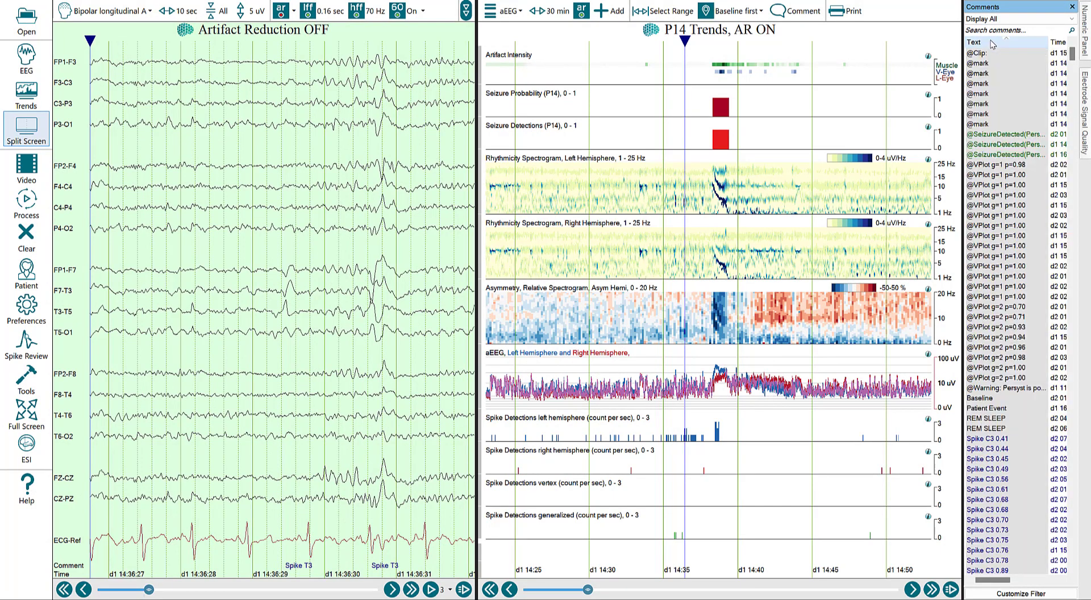
{"action": "left_click", "coordinate": [997, 165]}
{"action": "left_click", "coordinate": [996, 246]}
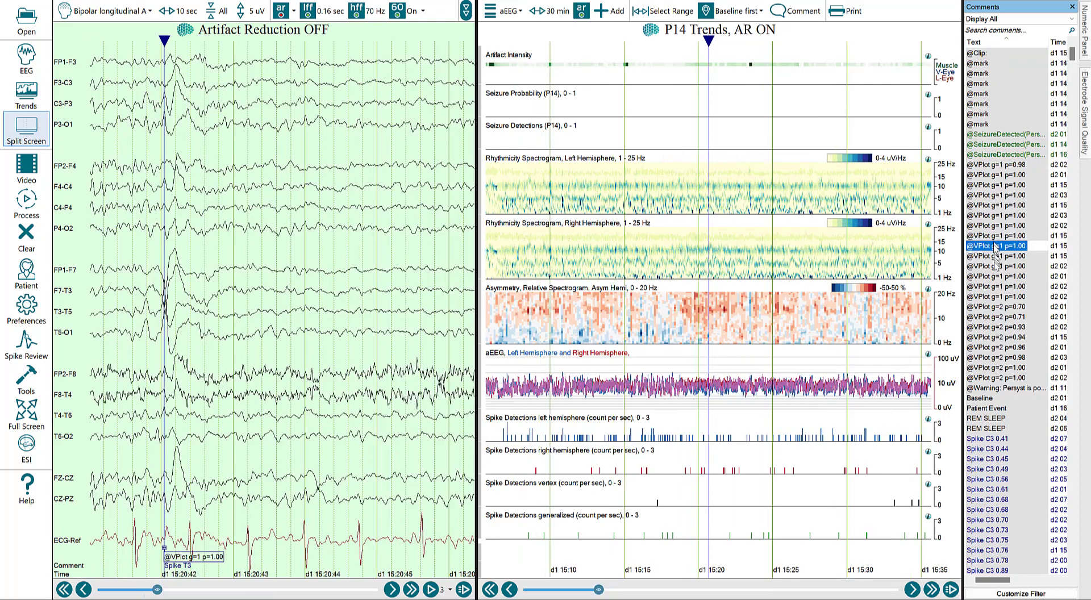
{"action": "left_click", "coordinate": [998, 266]}
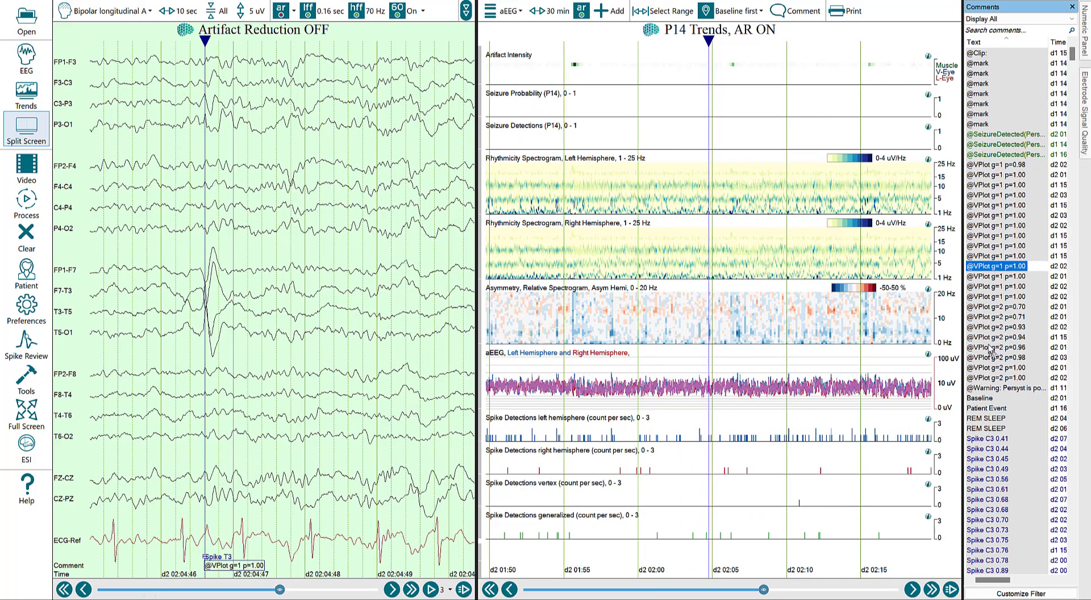
{"action": "left_click", "coordinate": [989, 338]}
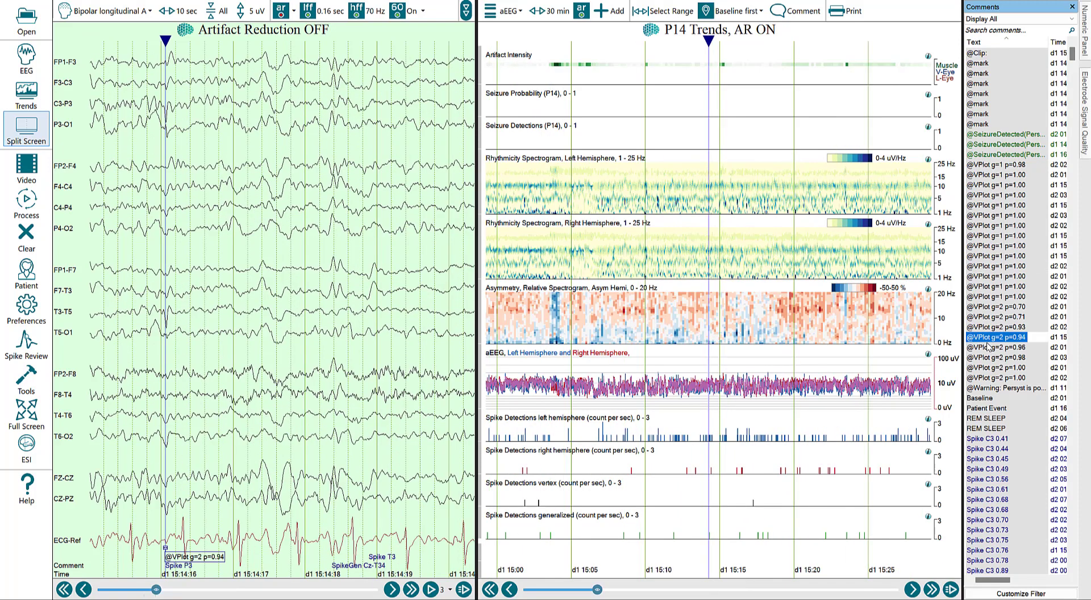